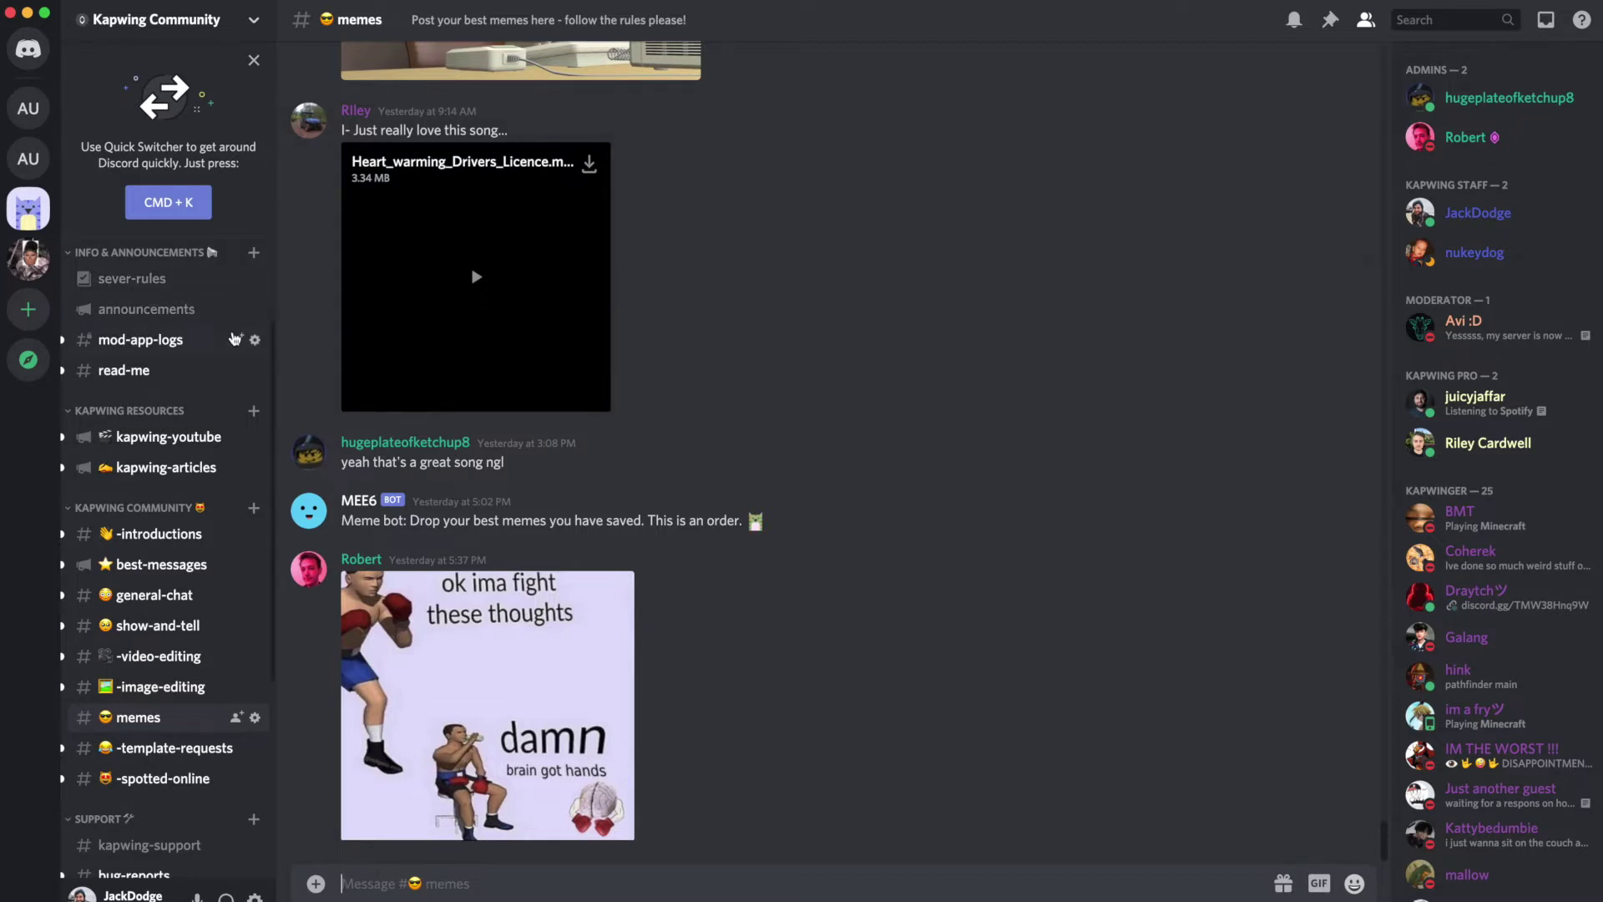
Step: Begin a stage channel in Staff Channels, then cancel it
scroll(236, 338, "down", 5)
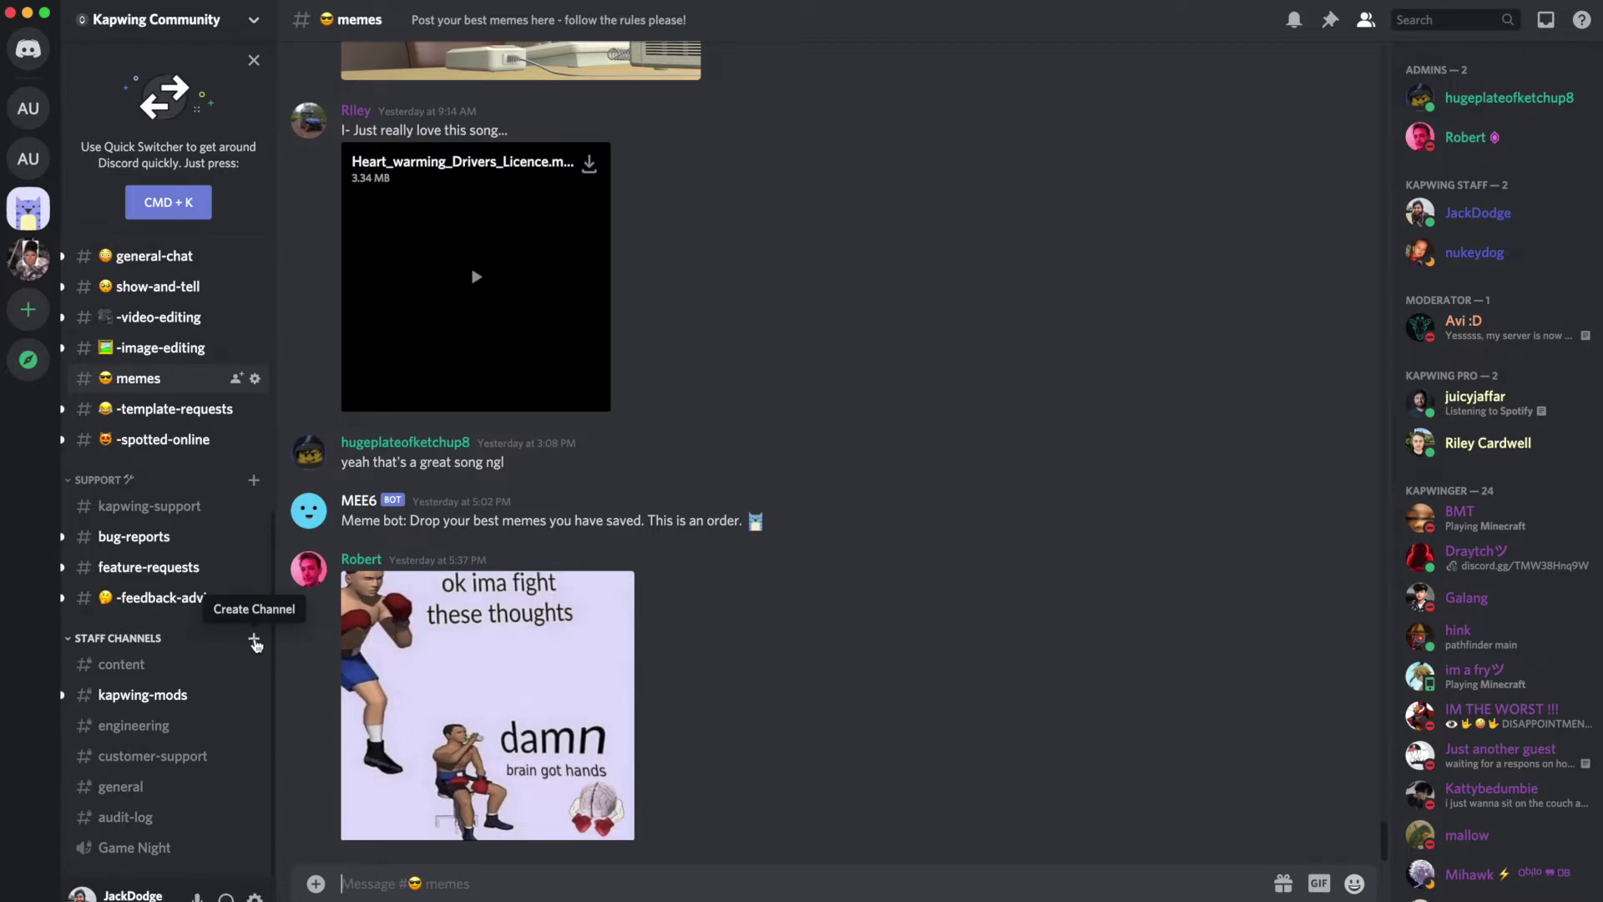
left_click(254, 640)
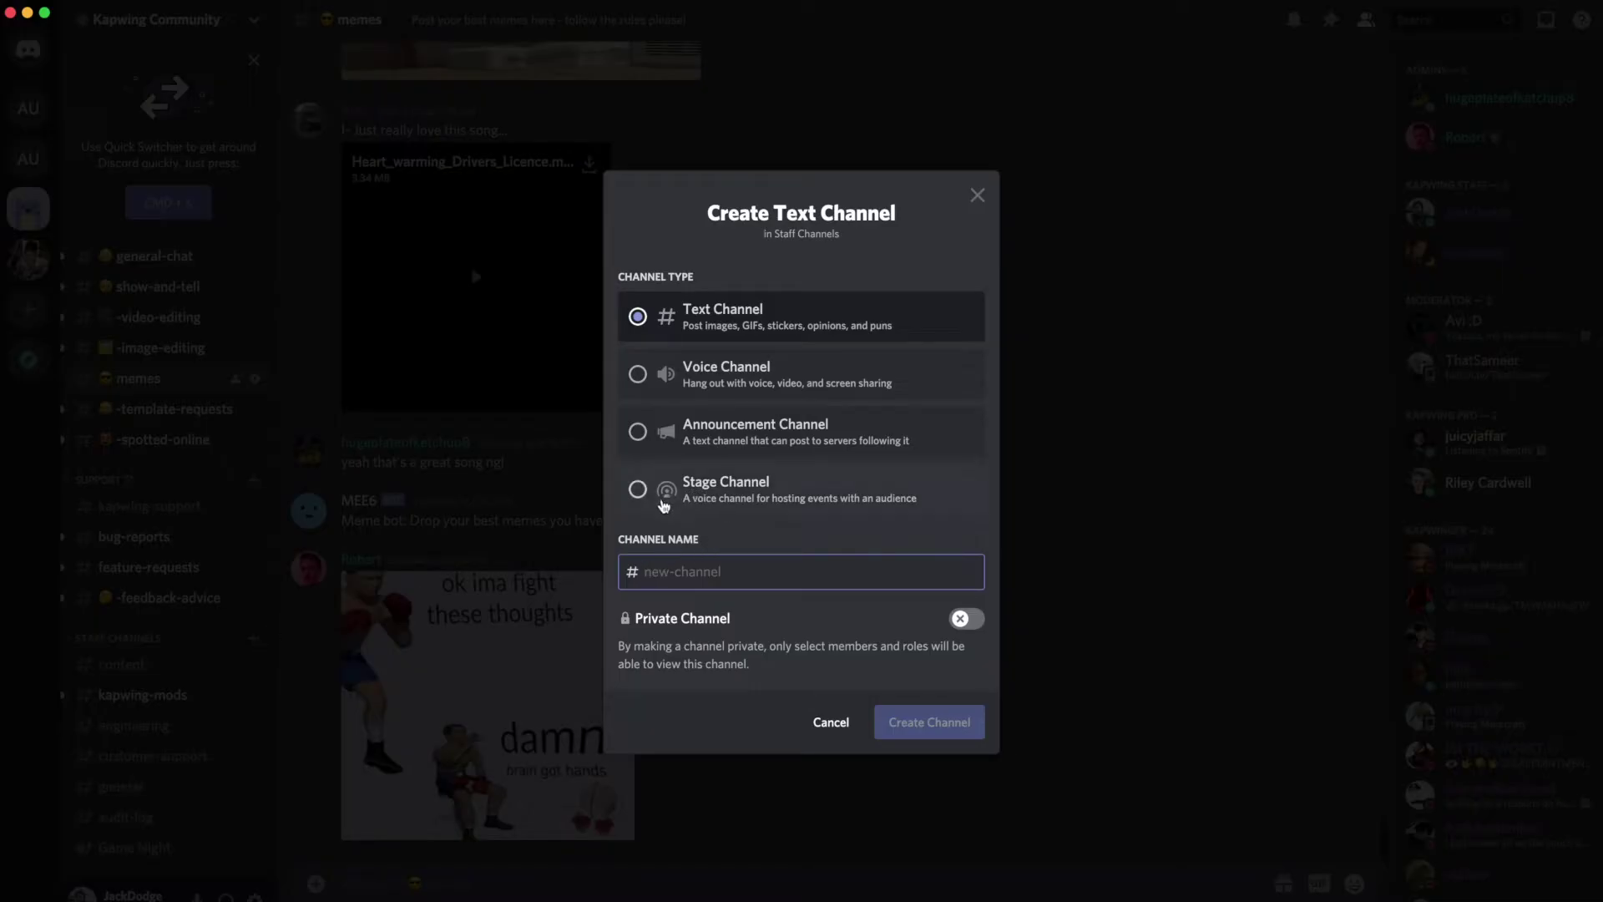
left_click(715, 499)
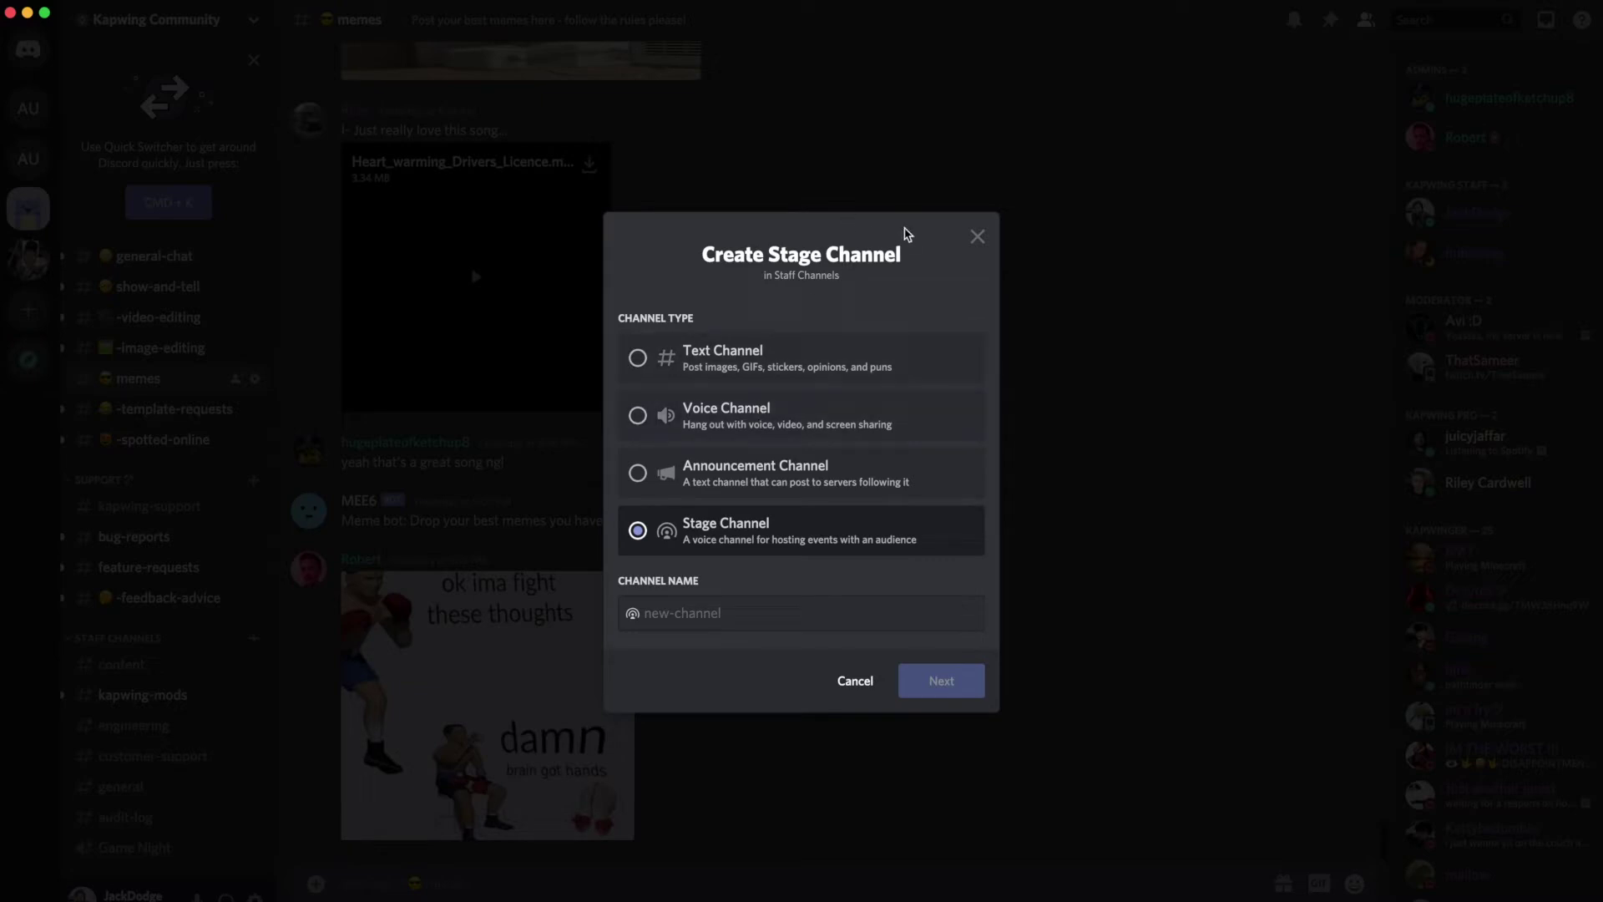
left_click(976, 237)
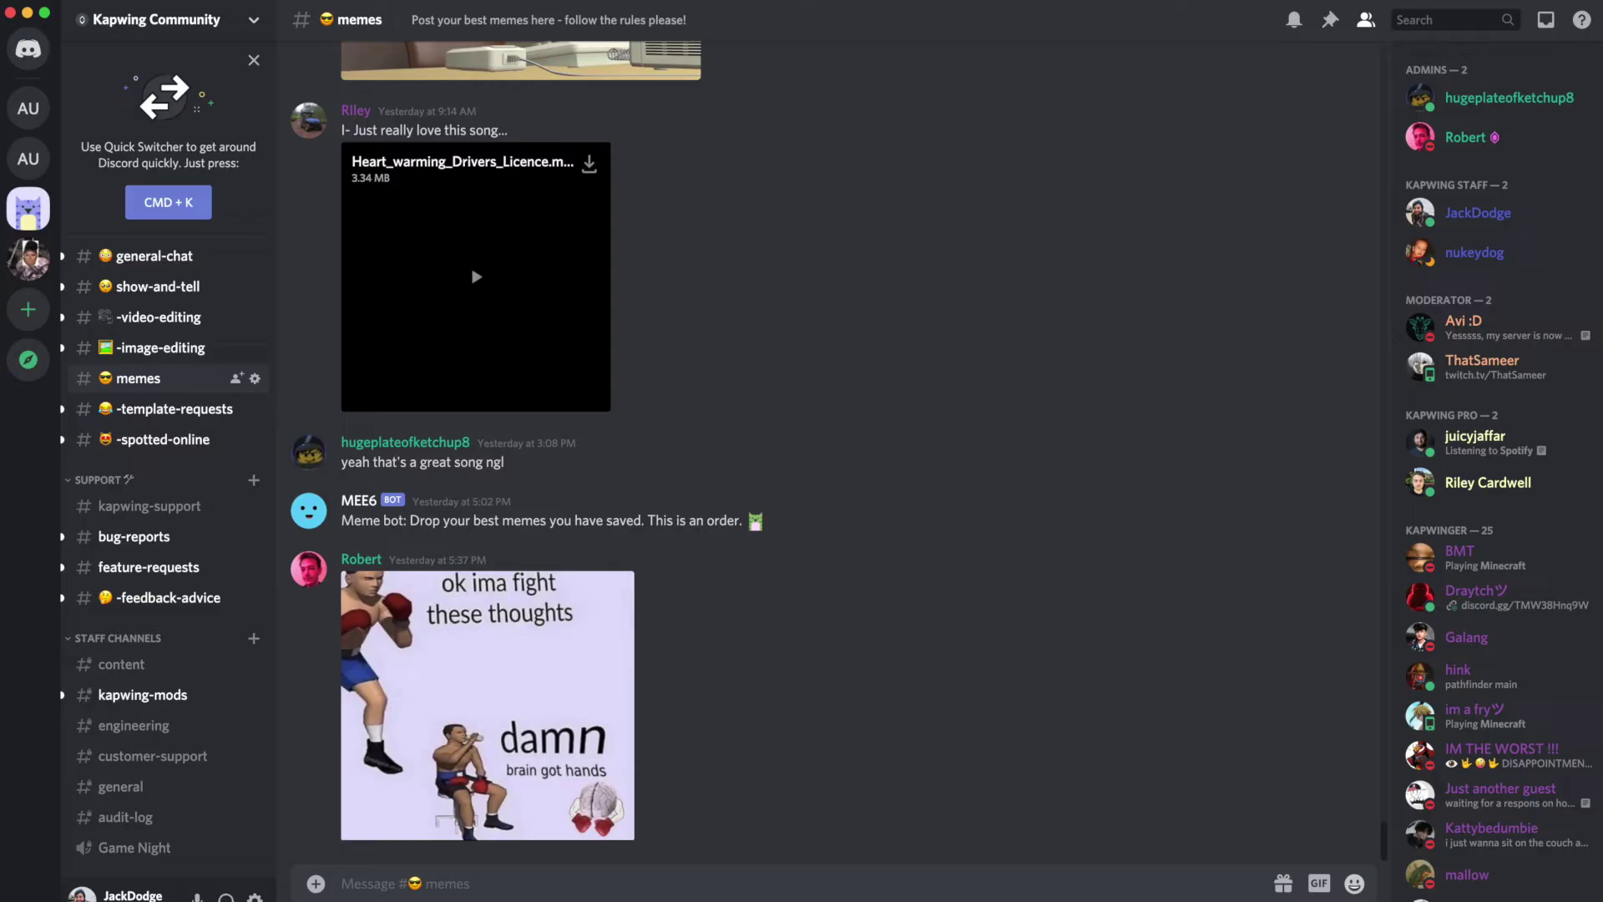
Step: Create your own new server from scratch and dismiss its new-channel dialog to reach general
left_click(28, 310)
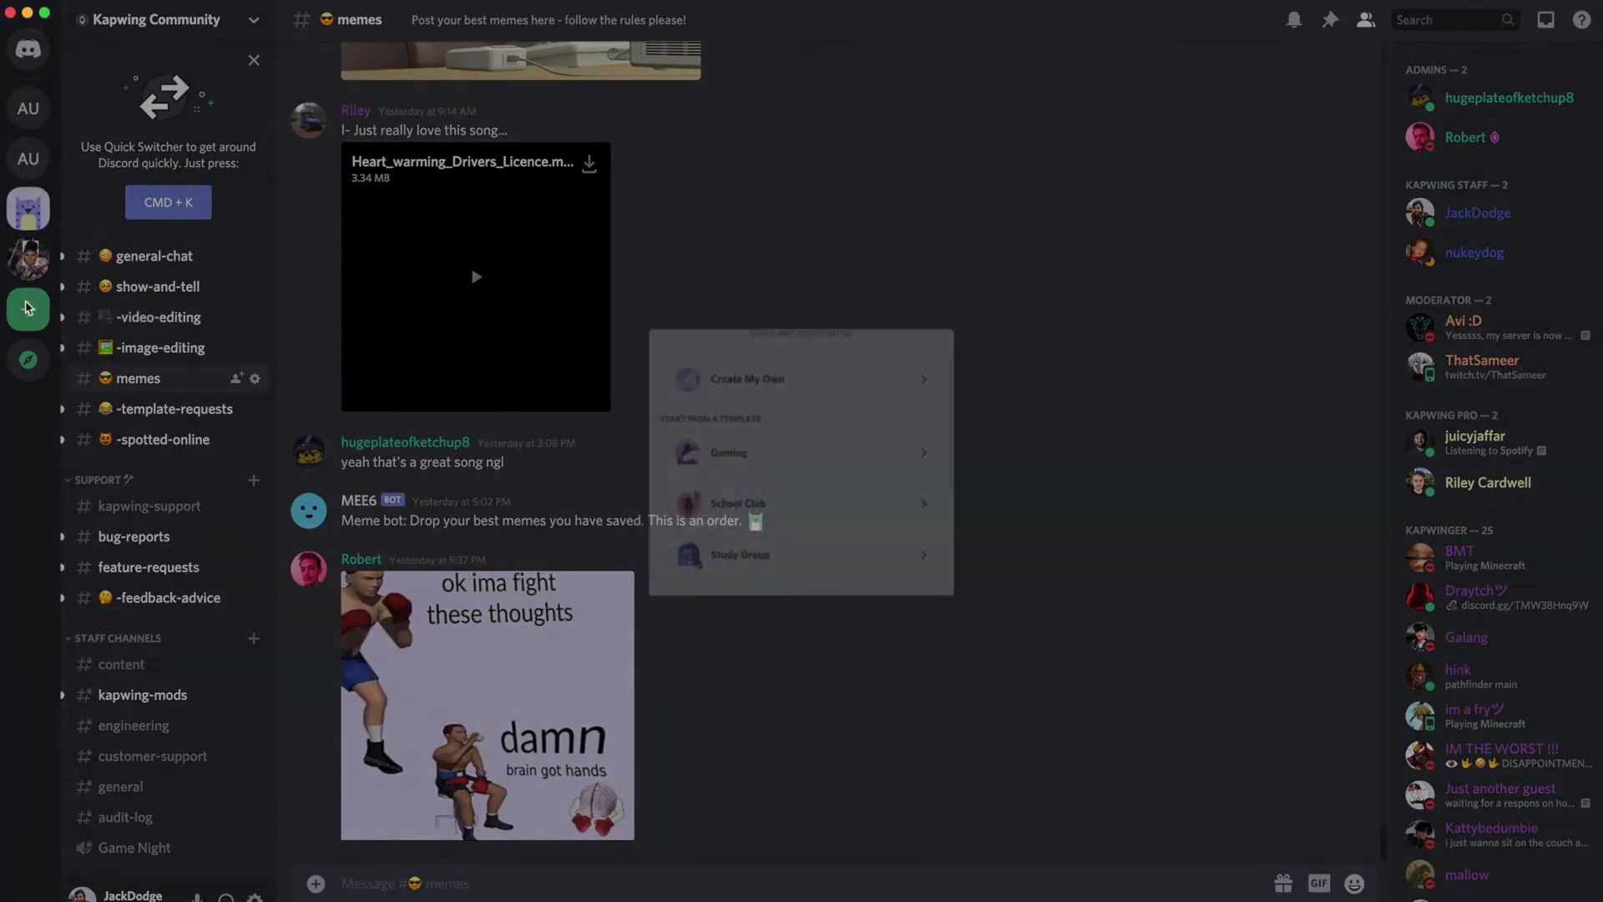
left_click(727, 350)
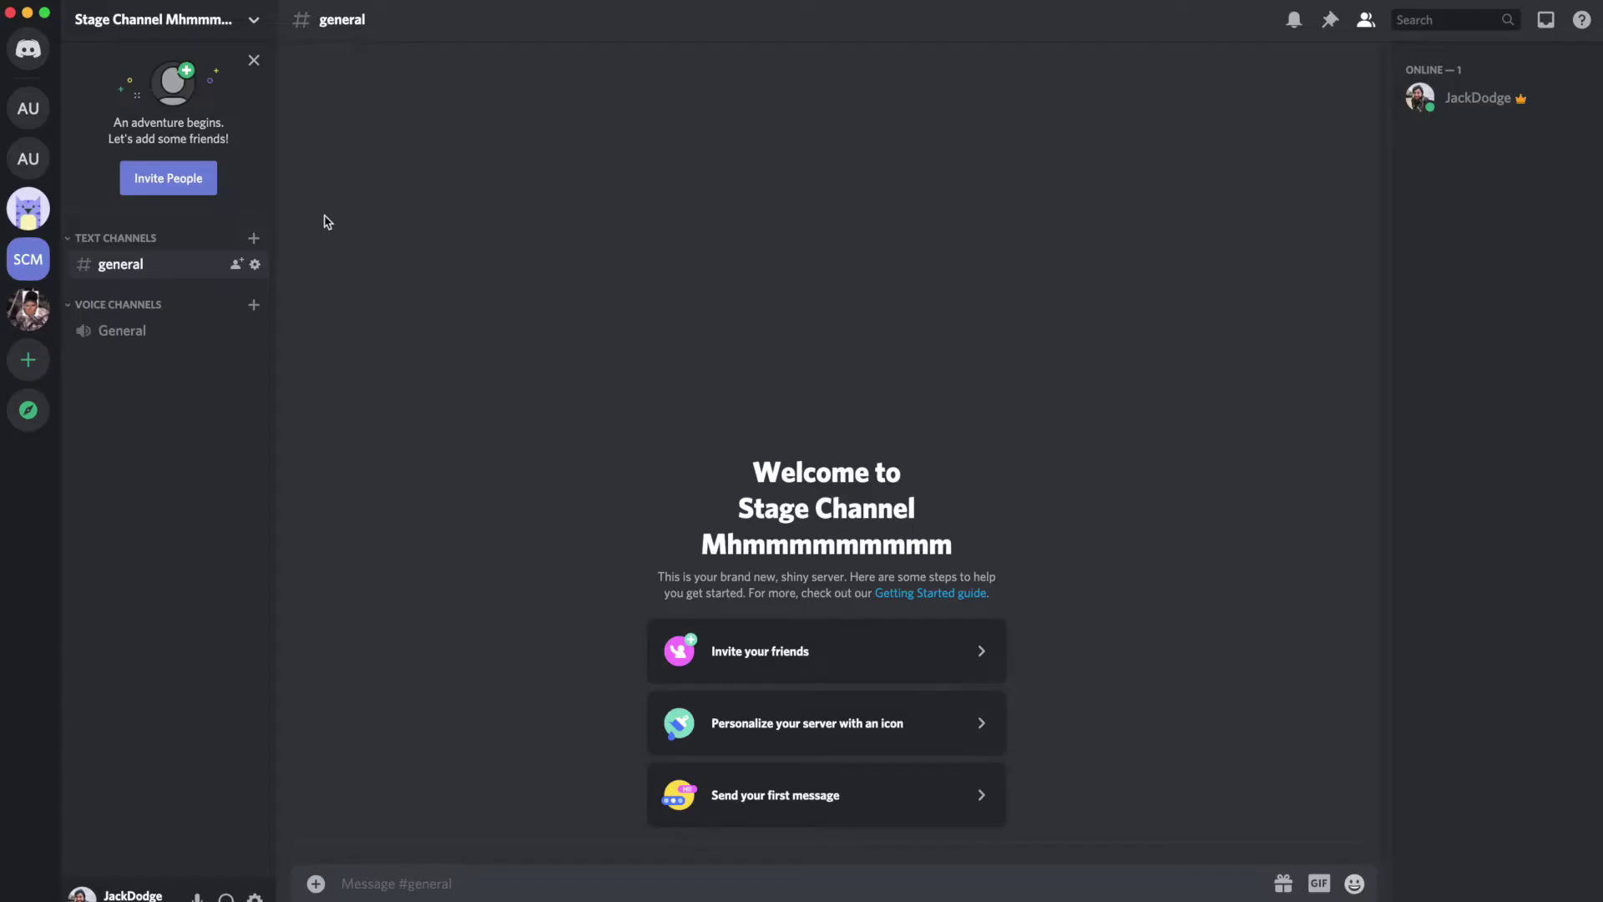
left_click(254, 238)
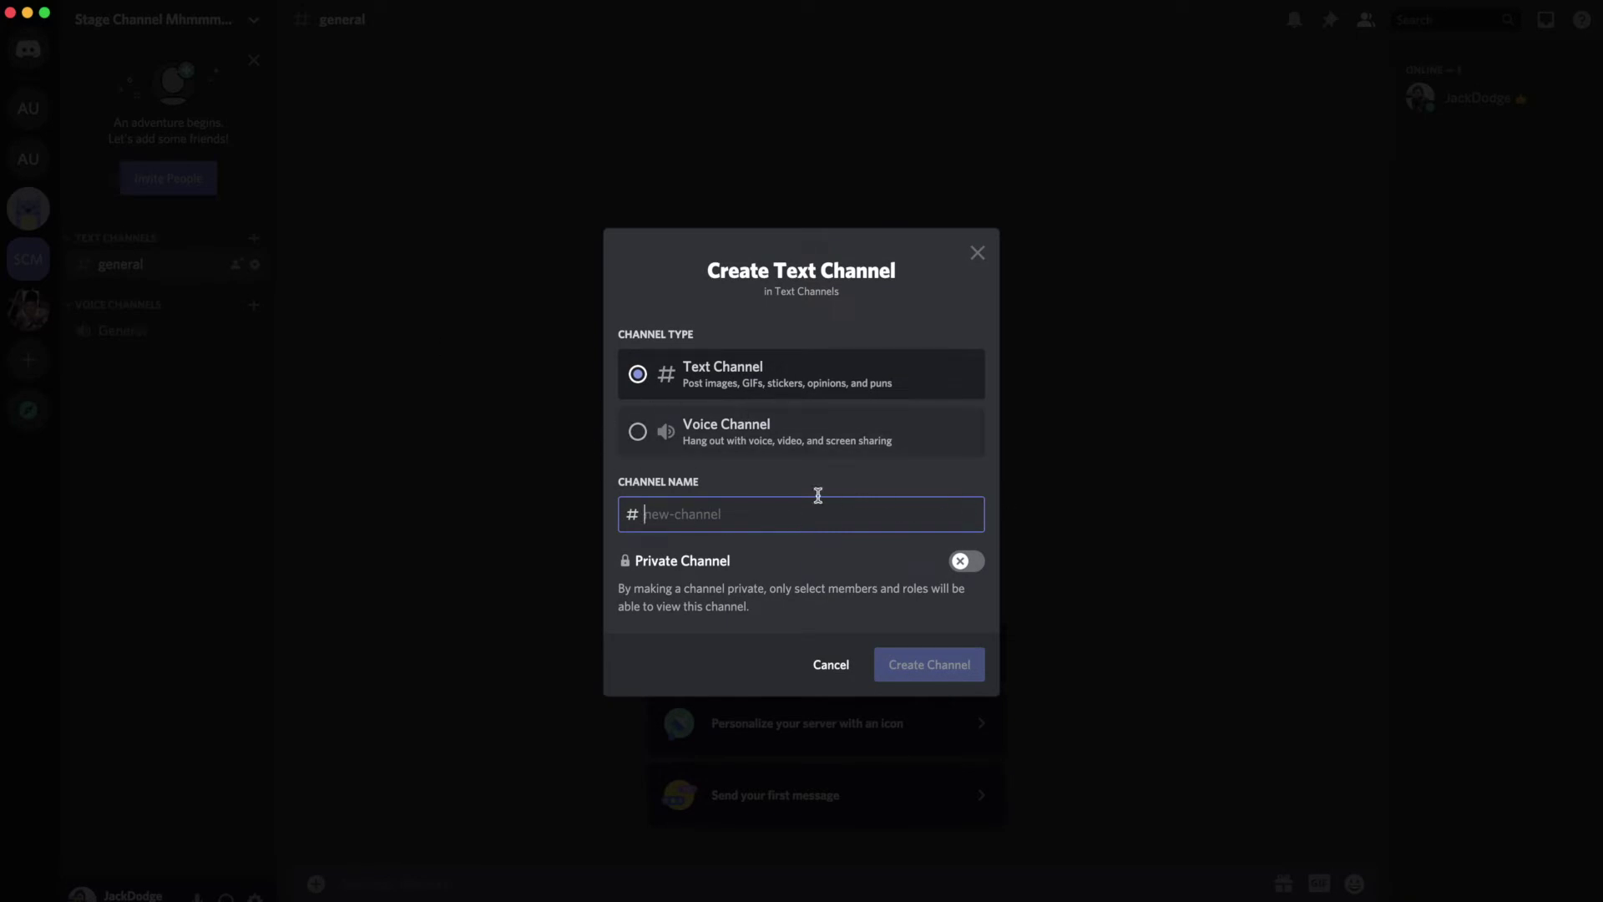
left_click(980, 259)
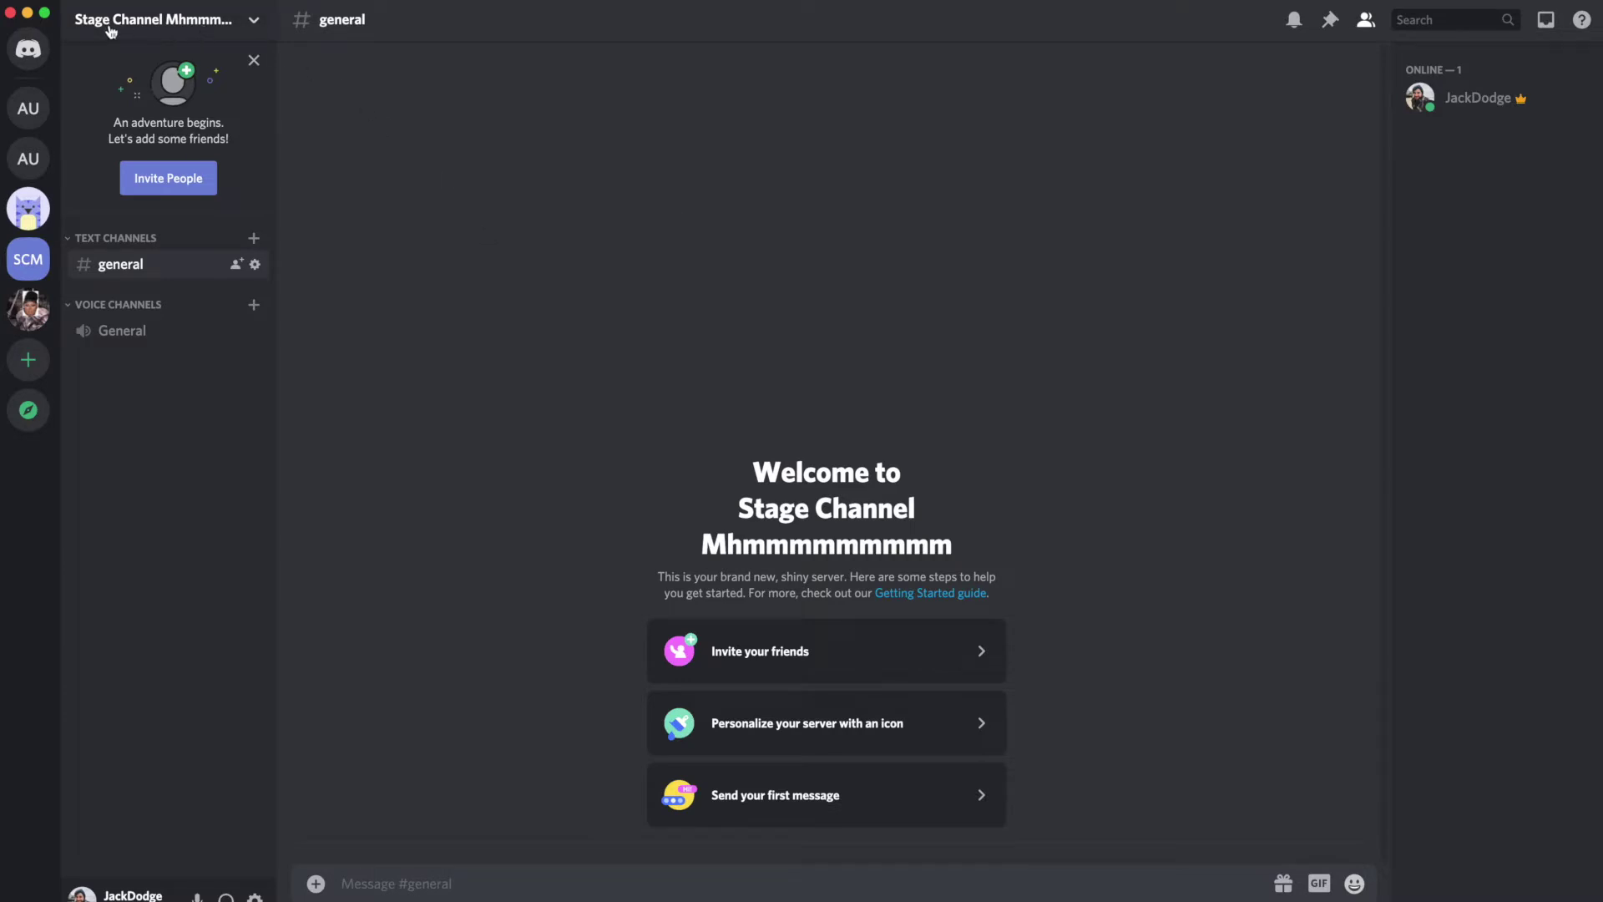
left_click(256, 26)
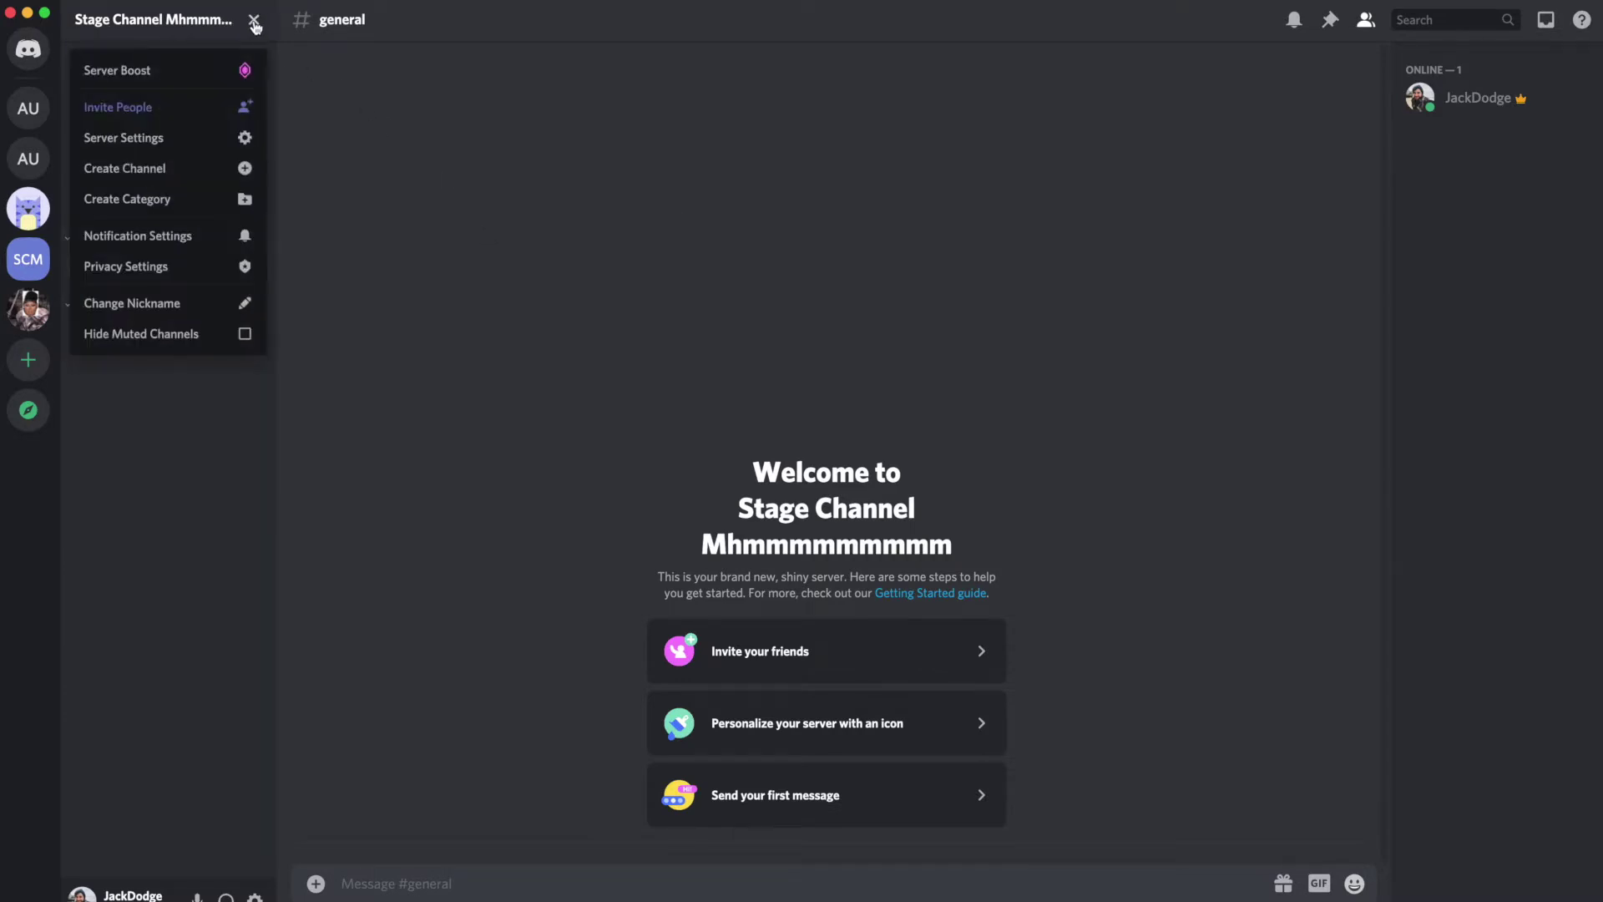
Step: Start Community setup in Server Settings, requiring verified email and scanning media from all members
left_click(243, 139)
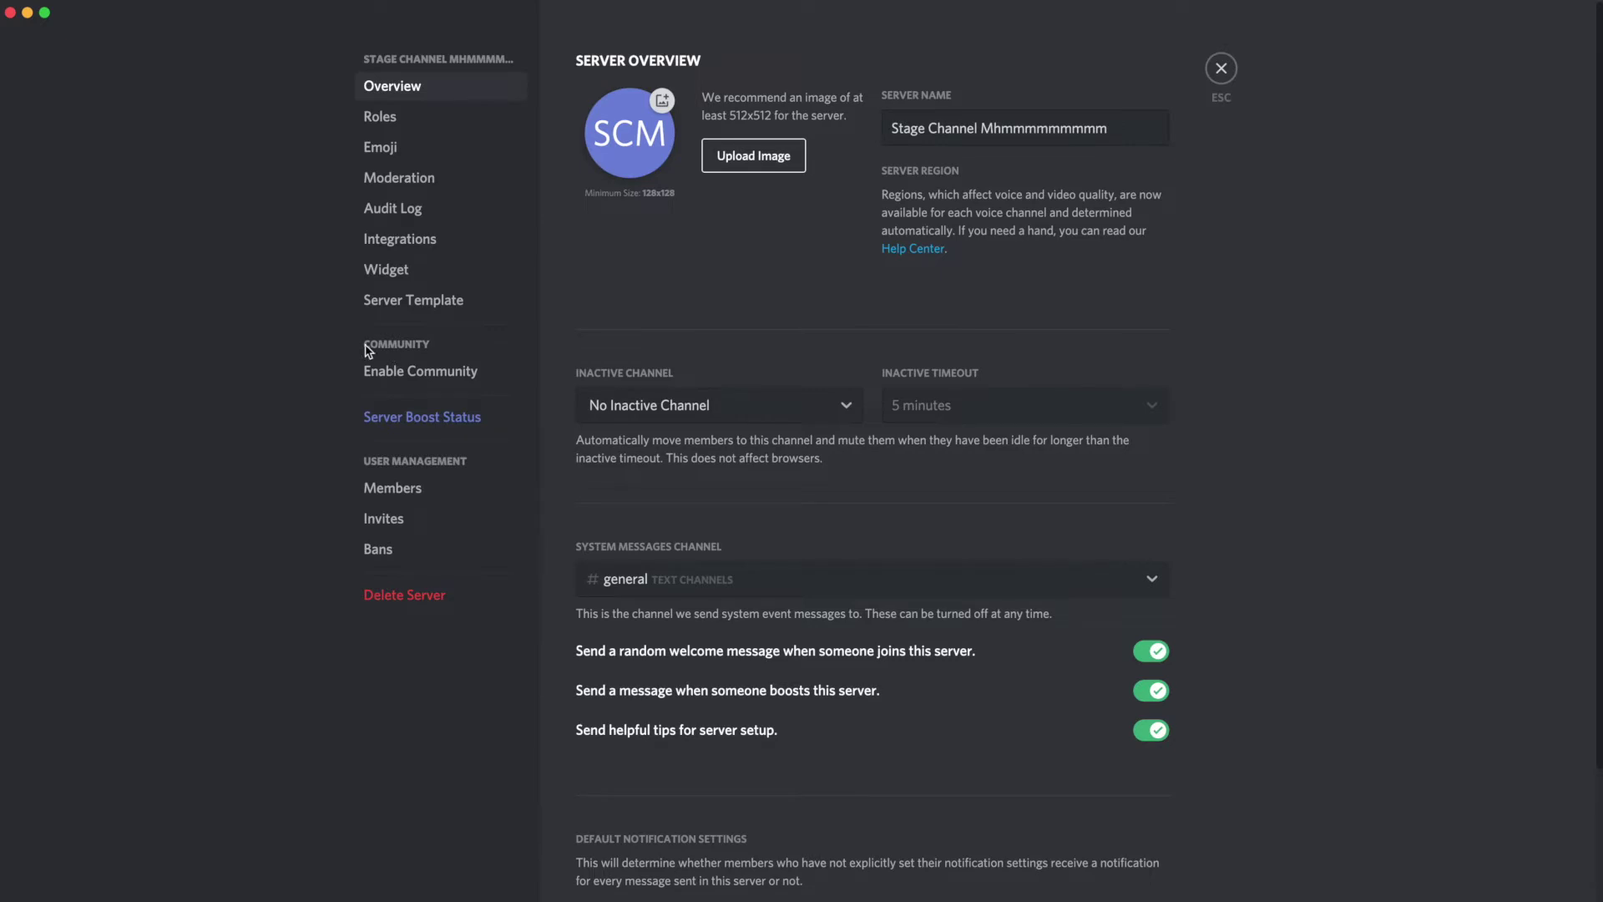
left_click(414, 374)
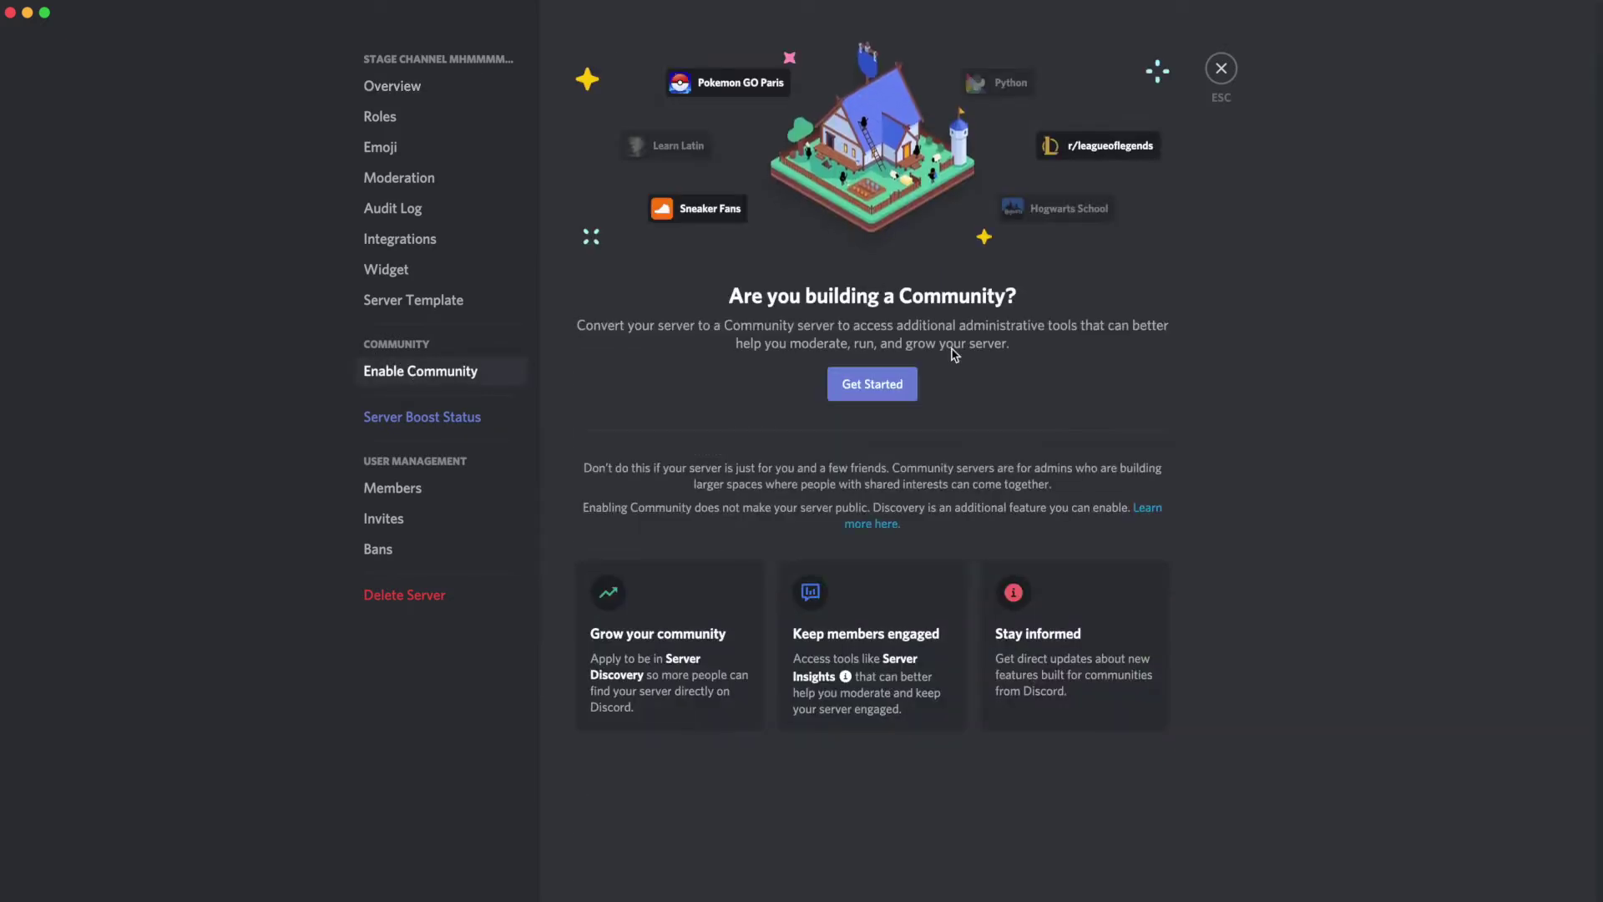
left_click(868, 384)
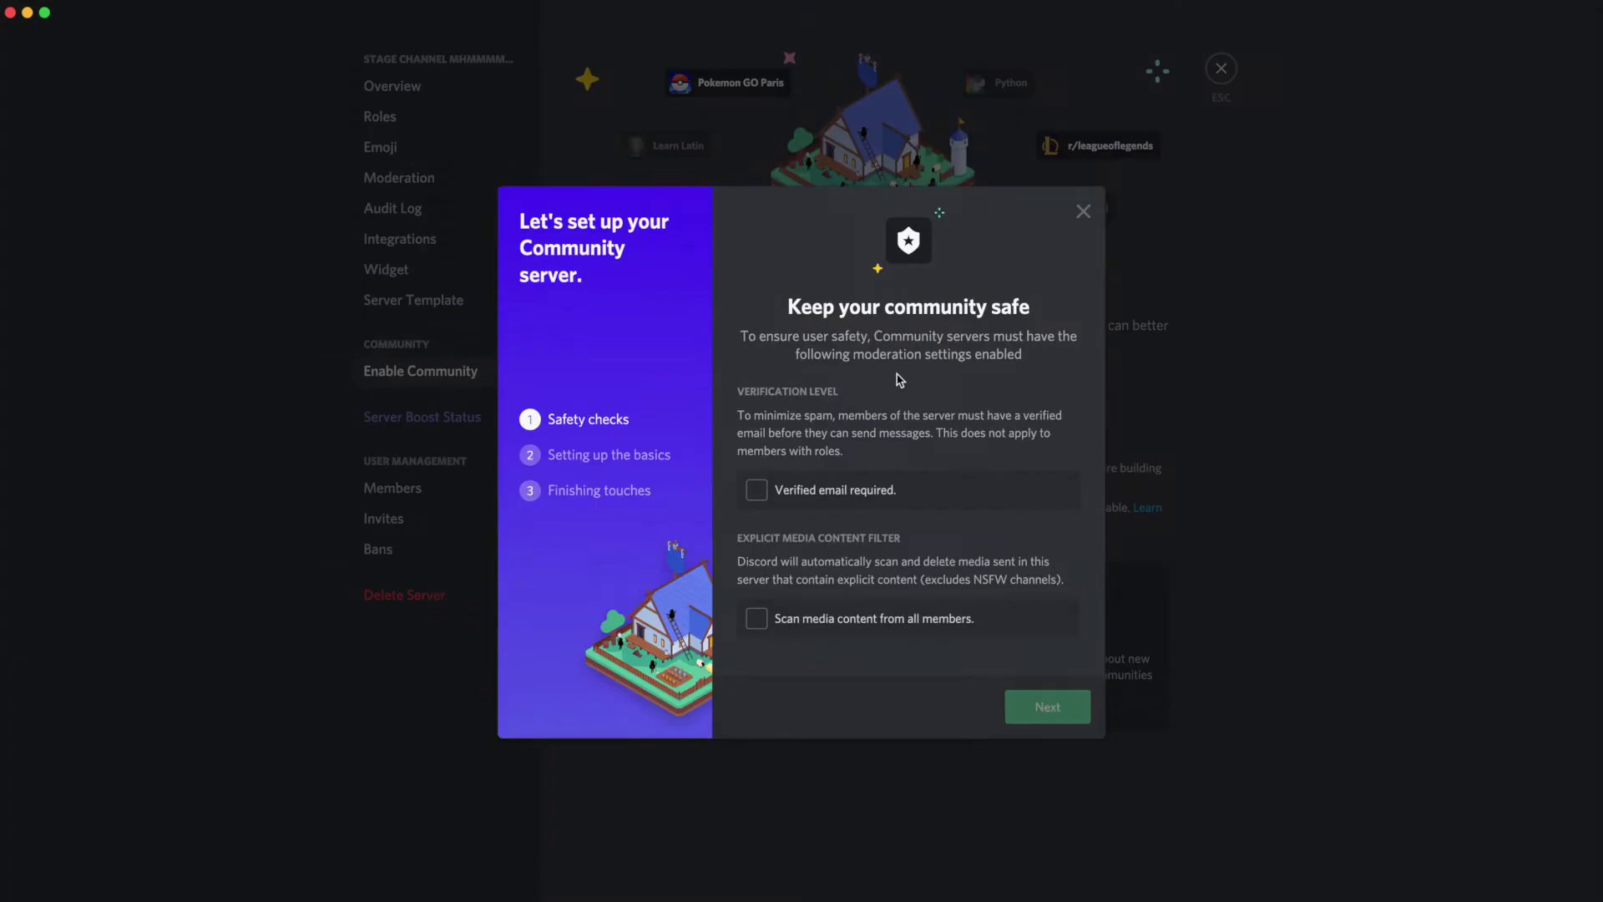
left_click(815, 488)
left_click(797, 622)
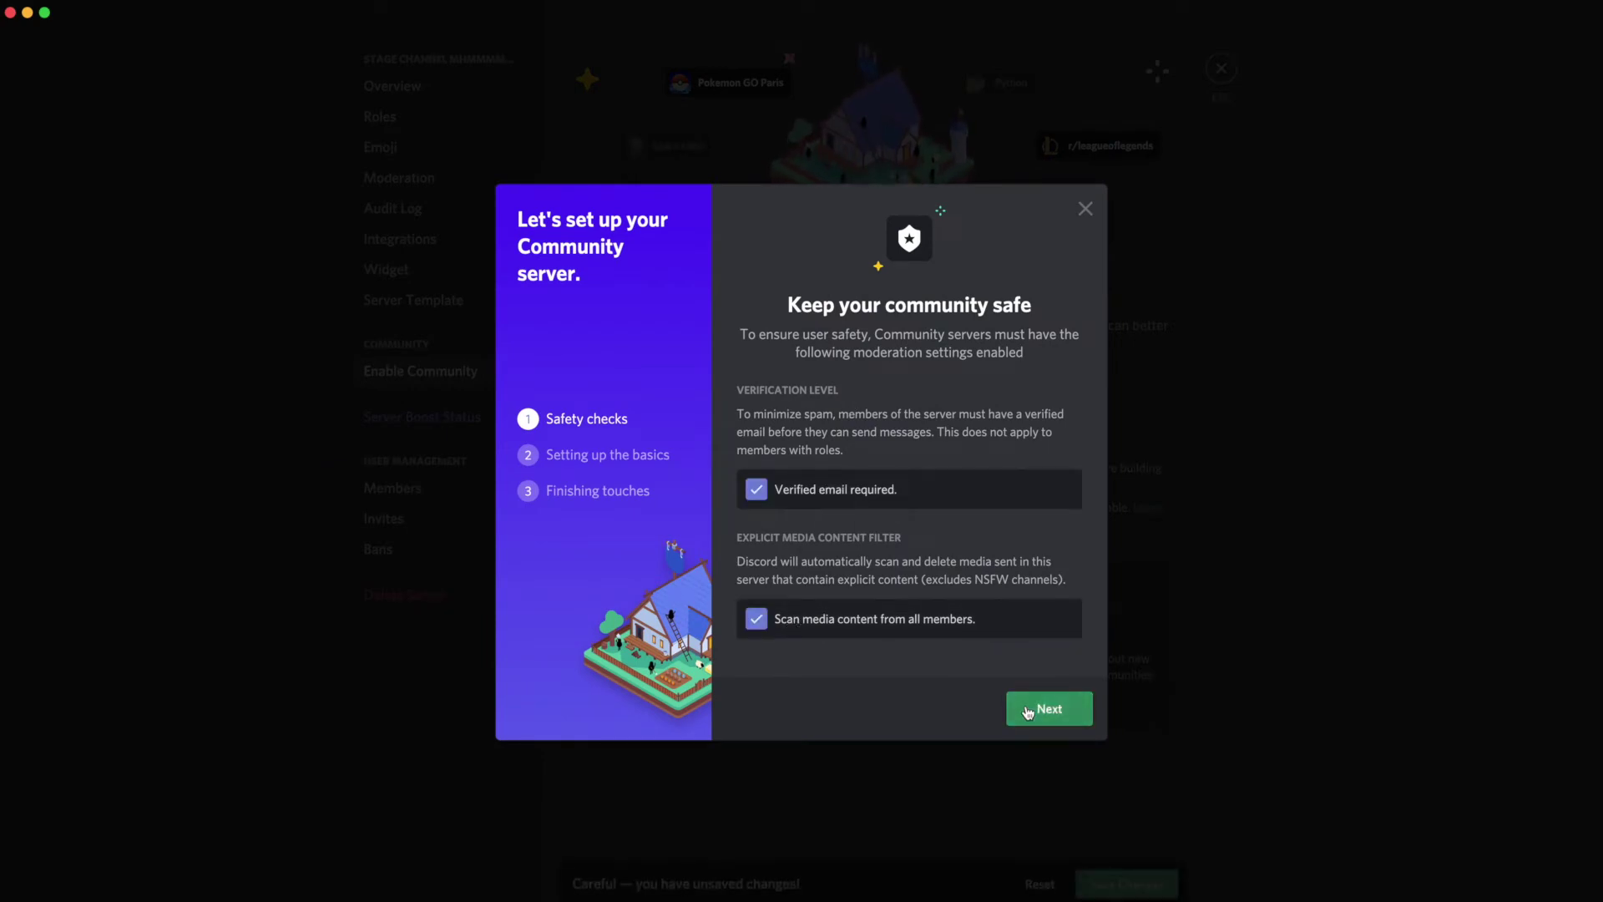
Step: Accept the #rules and #moderator-only channels, agree to the guidelines, and finish Community setup
left_click(1027, 712)
left_click(1035, 708)
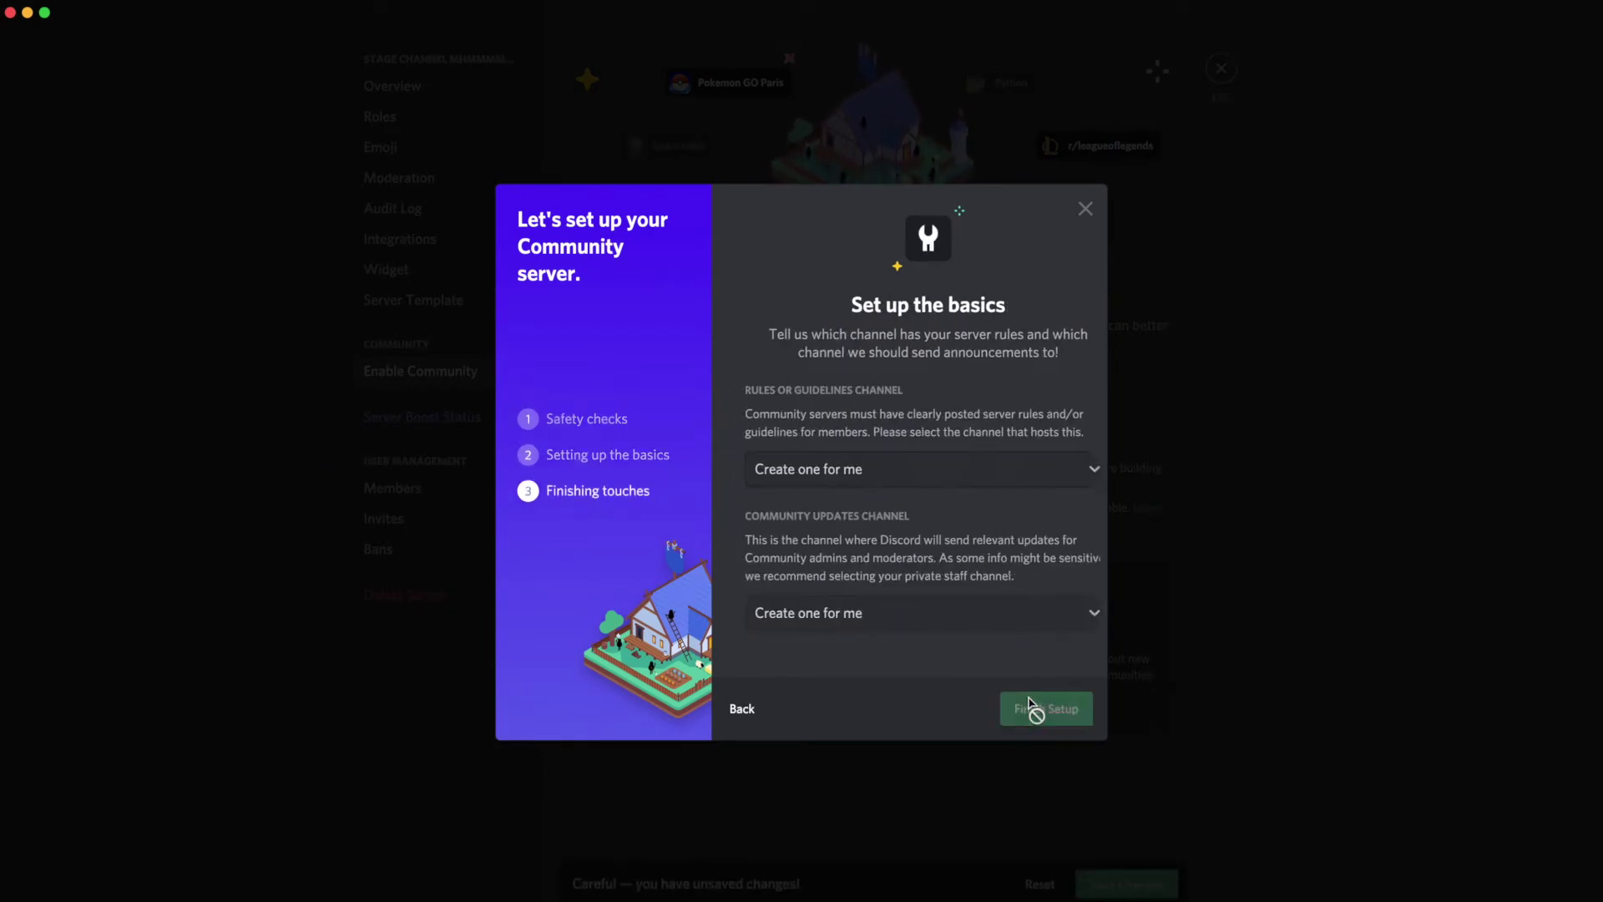
left_click(826, 616)
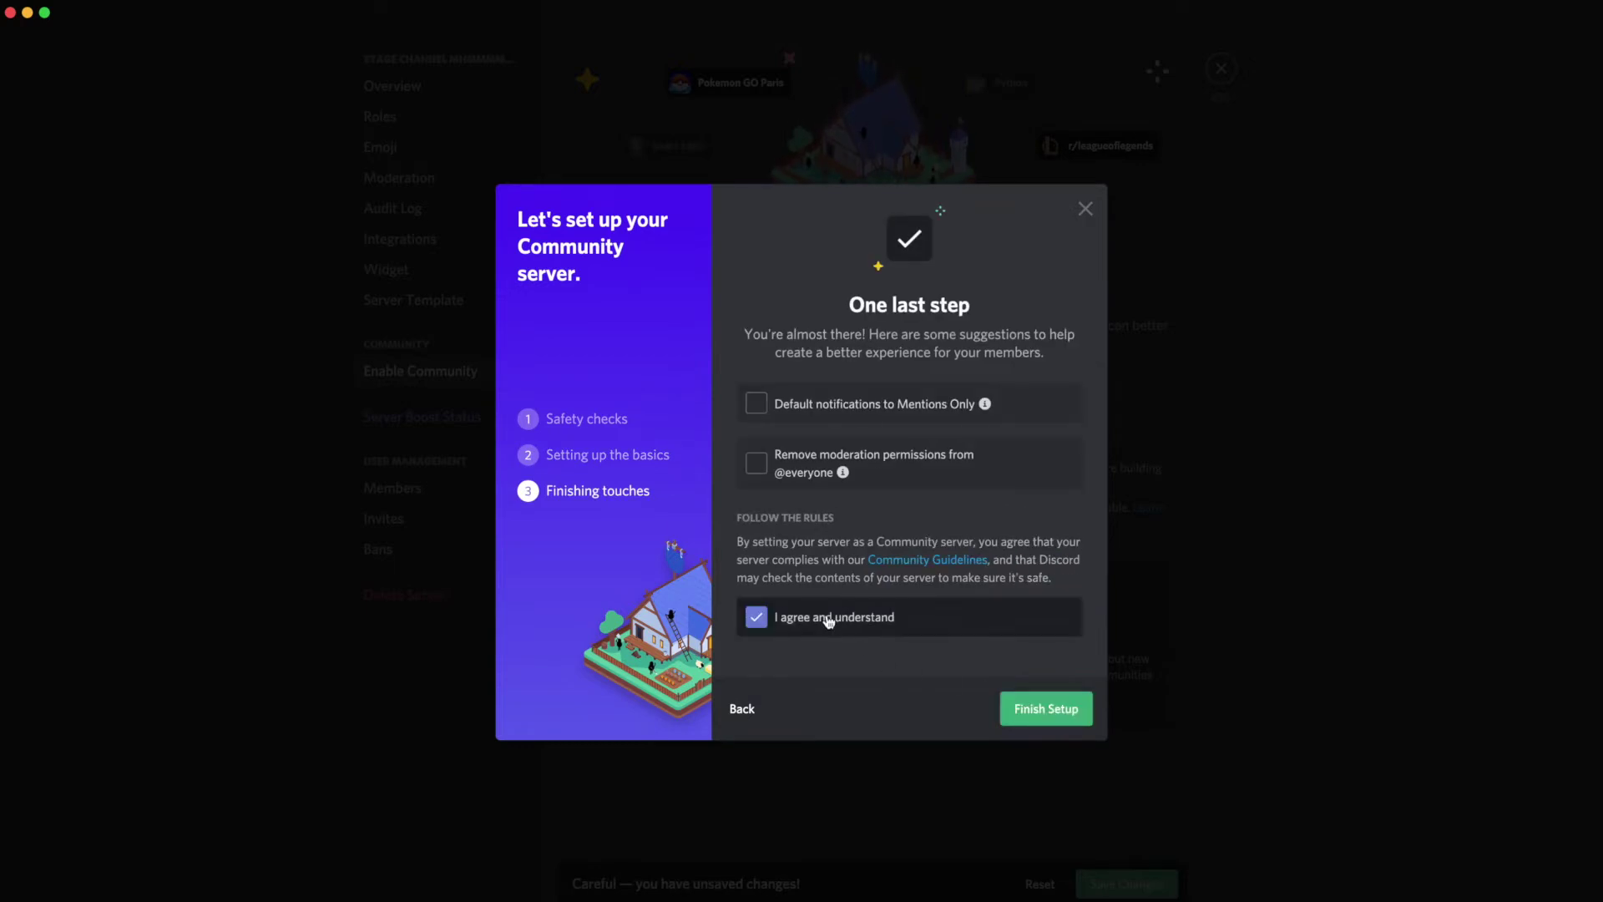
left_click(1014, 700)
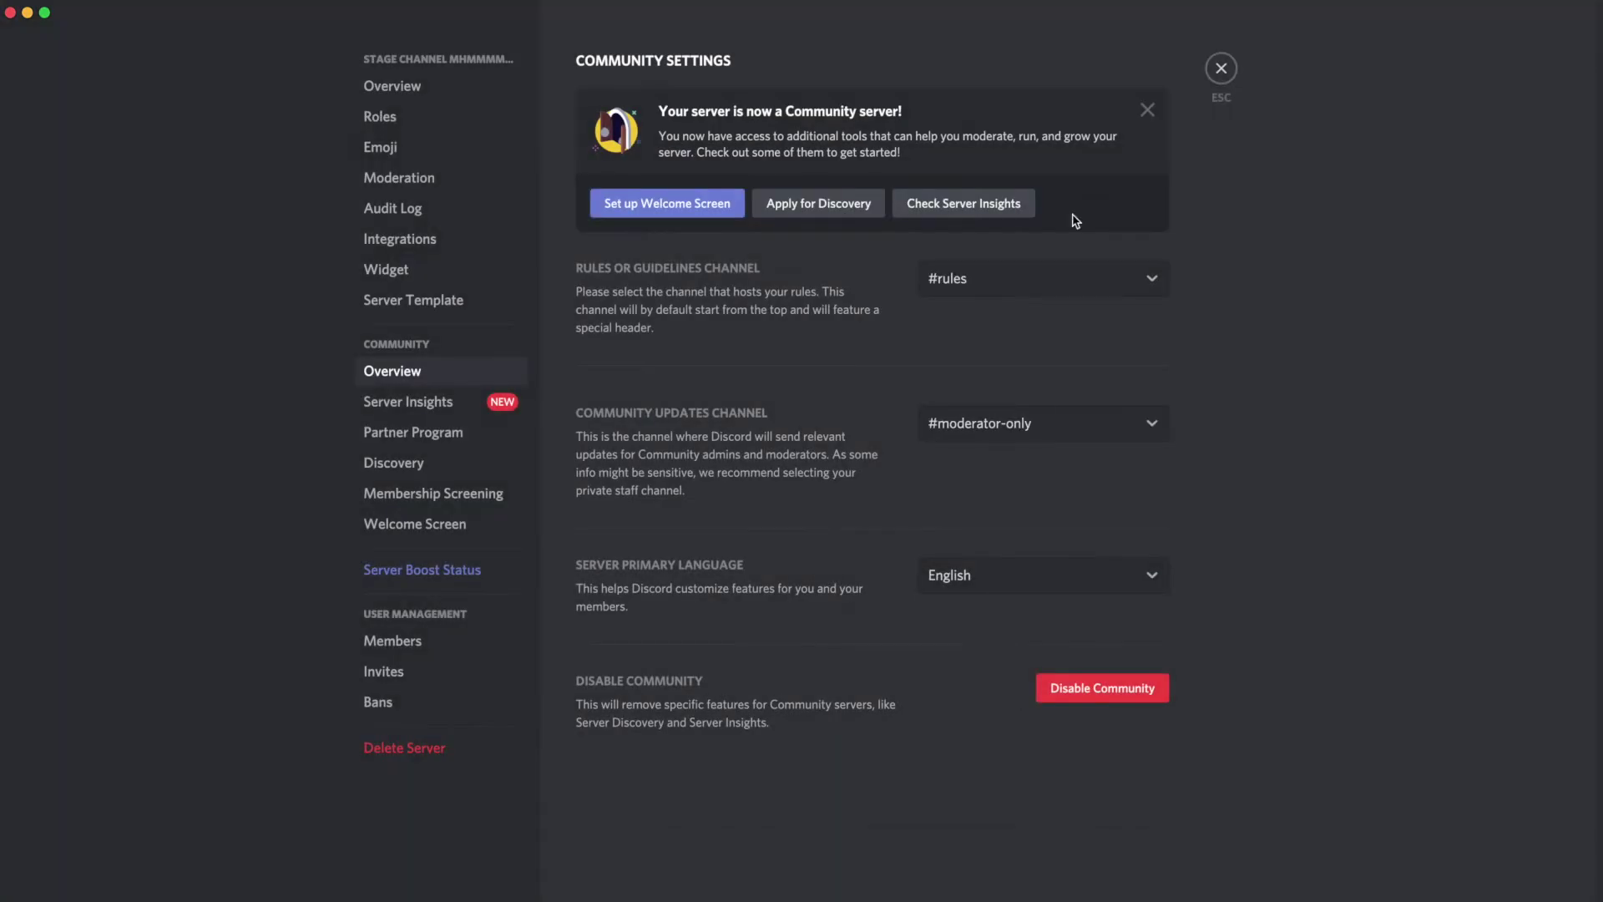
left_click(1220, 68)
Step: Create a stage channel named 'Kapwing Stage'
left_click(255, 315)
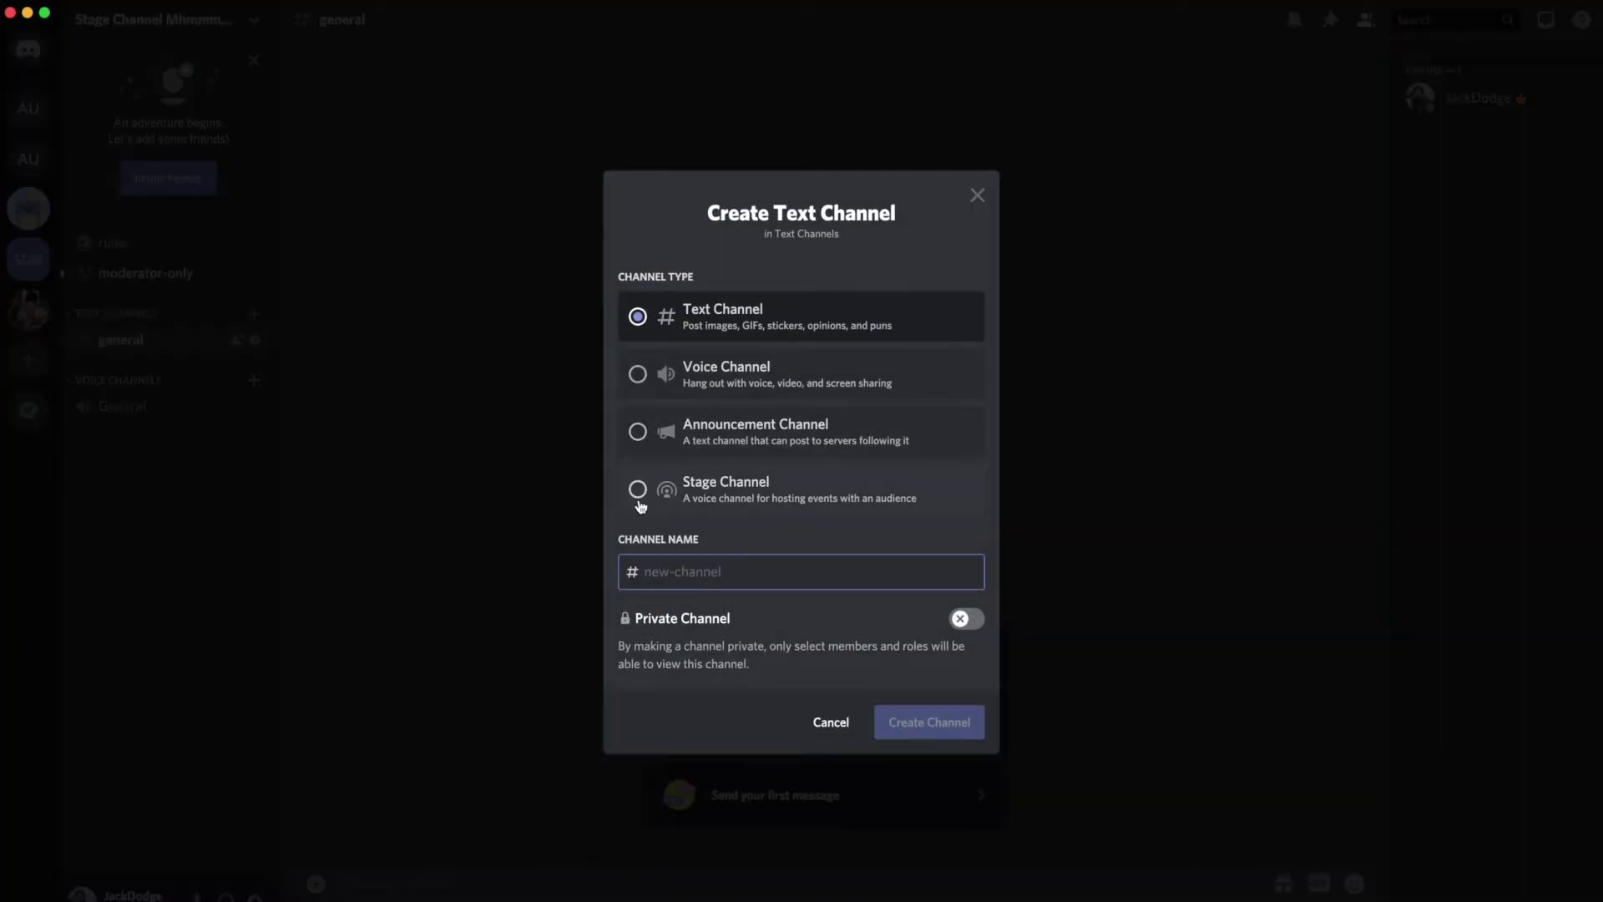
left_click(691, 501)
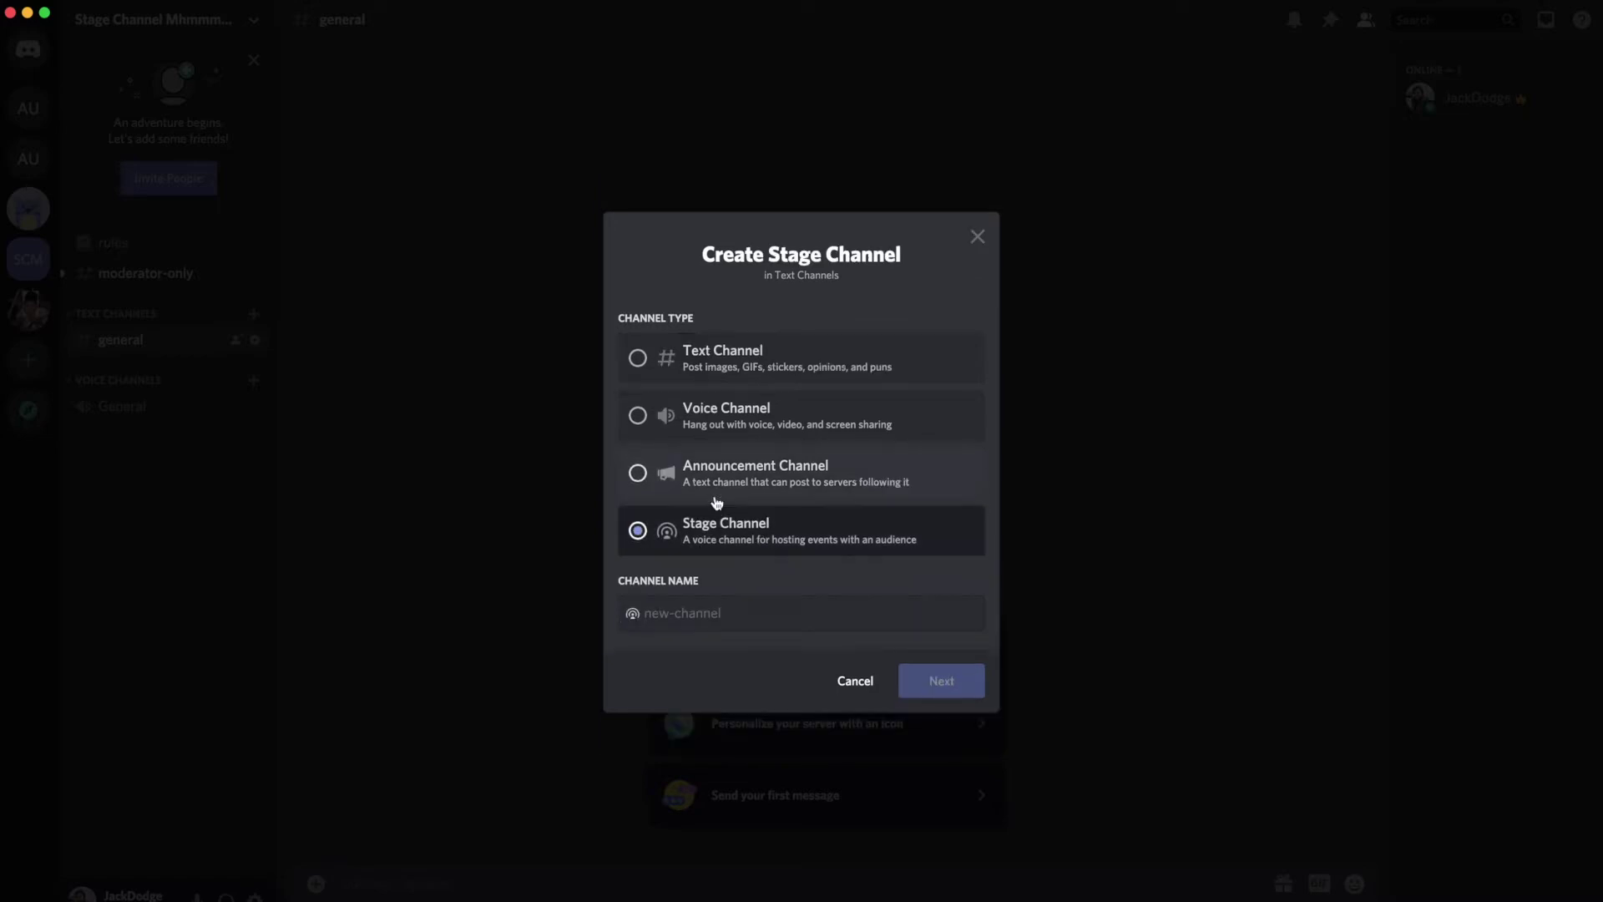
left_click(732, 499)
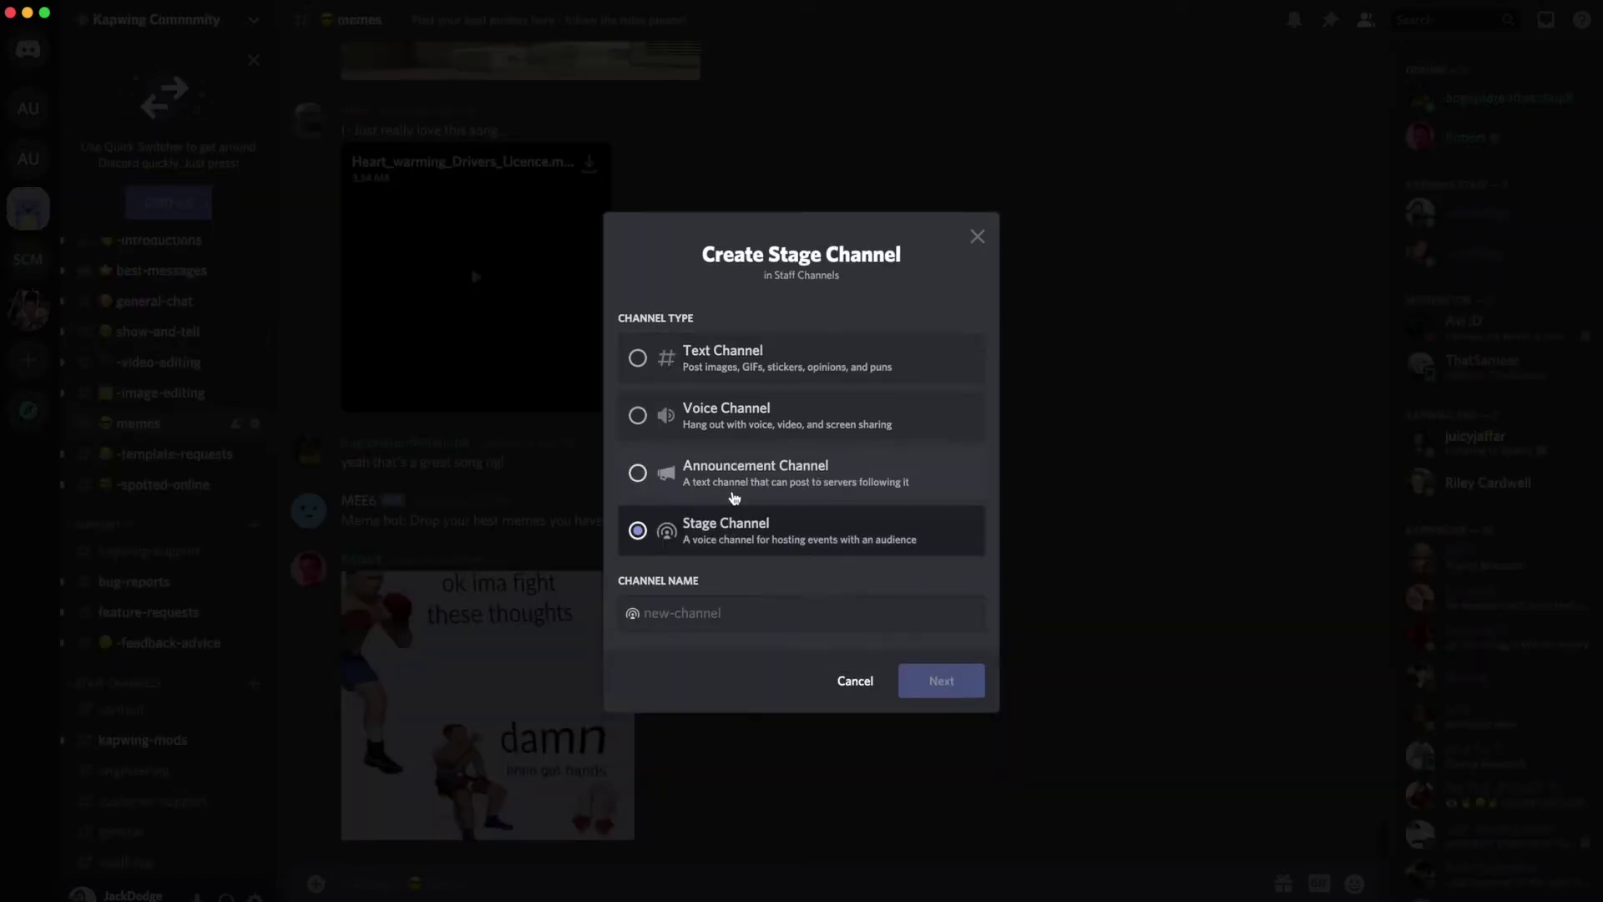
left_click(693, 616)
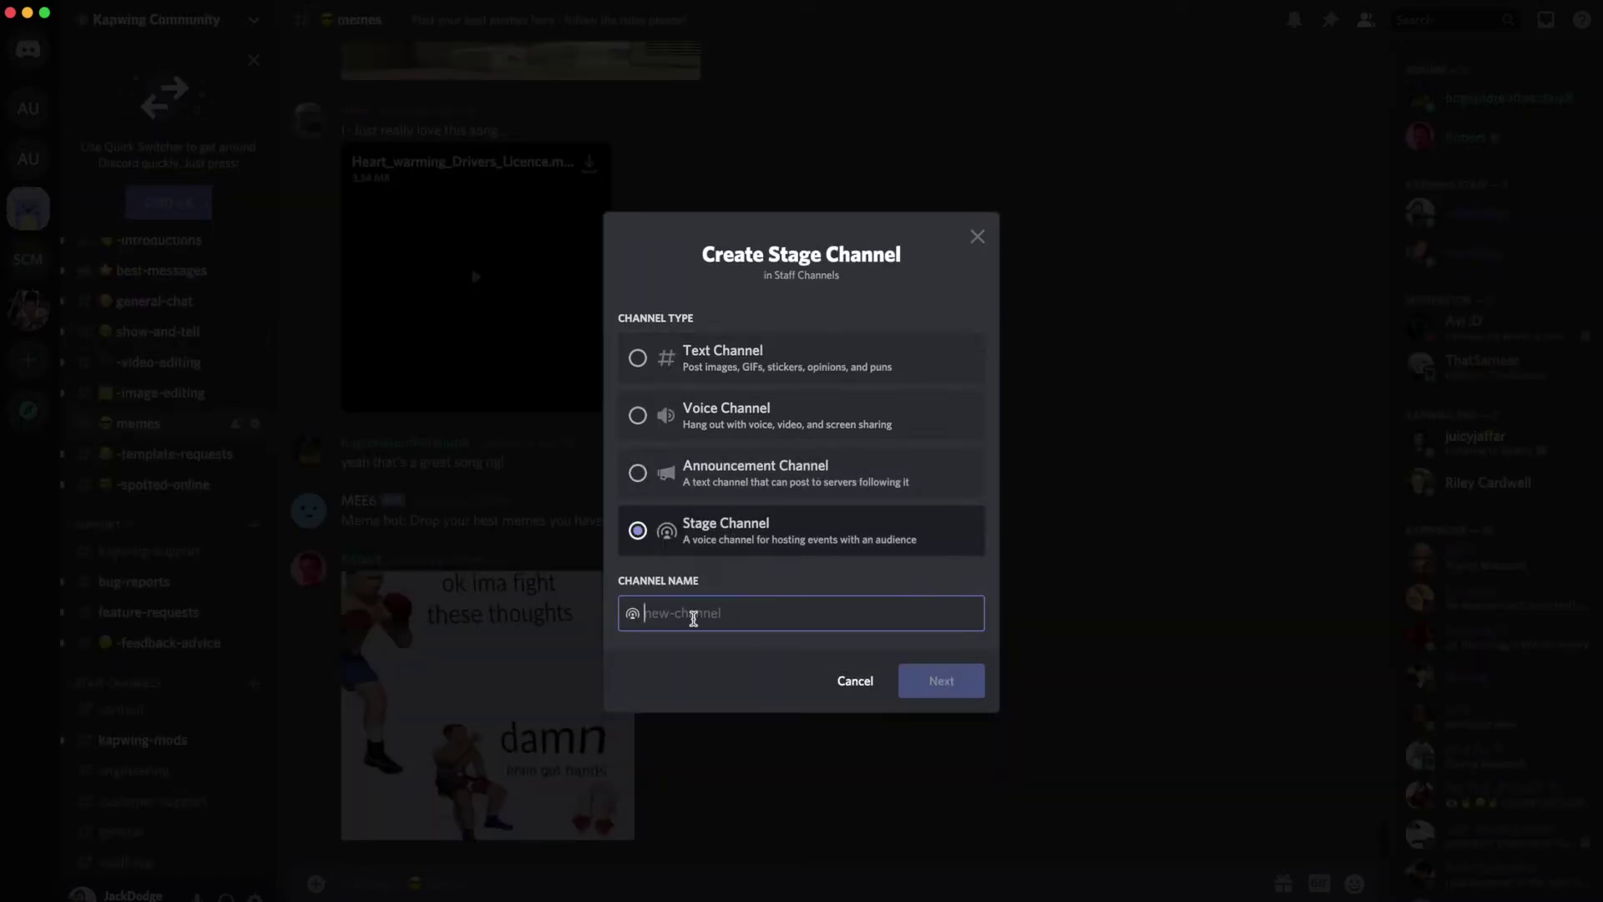
type("Kapwing Stage")
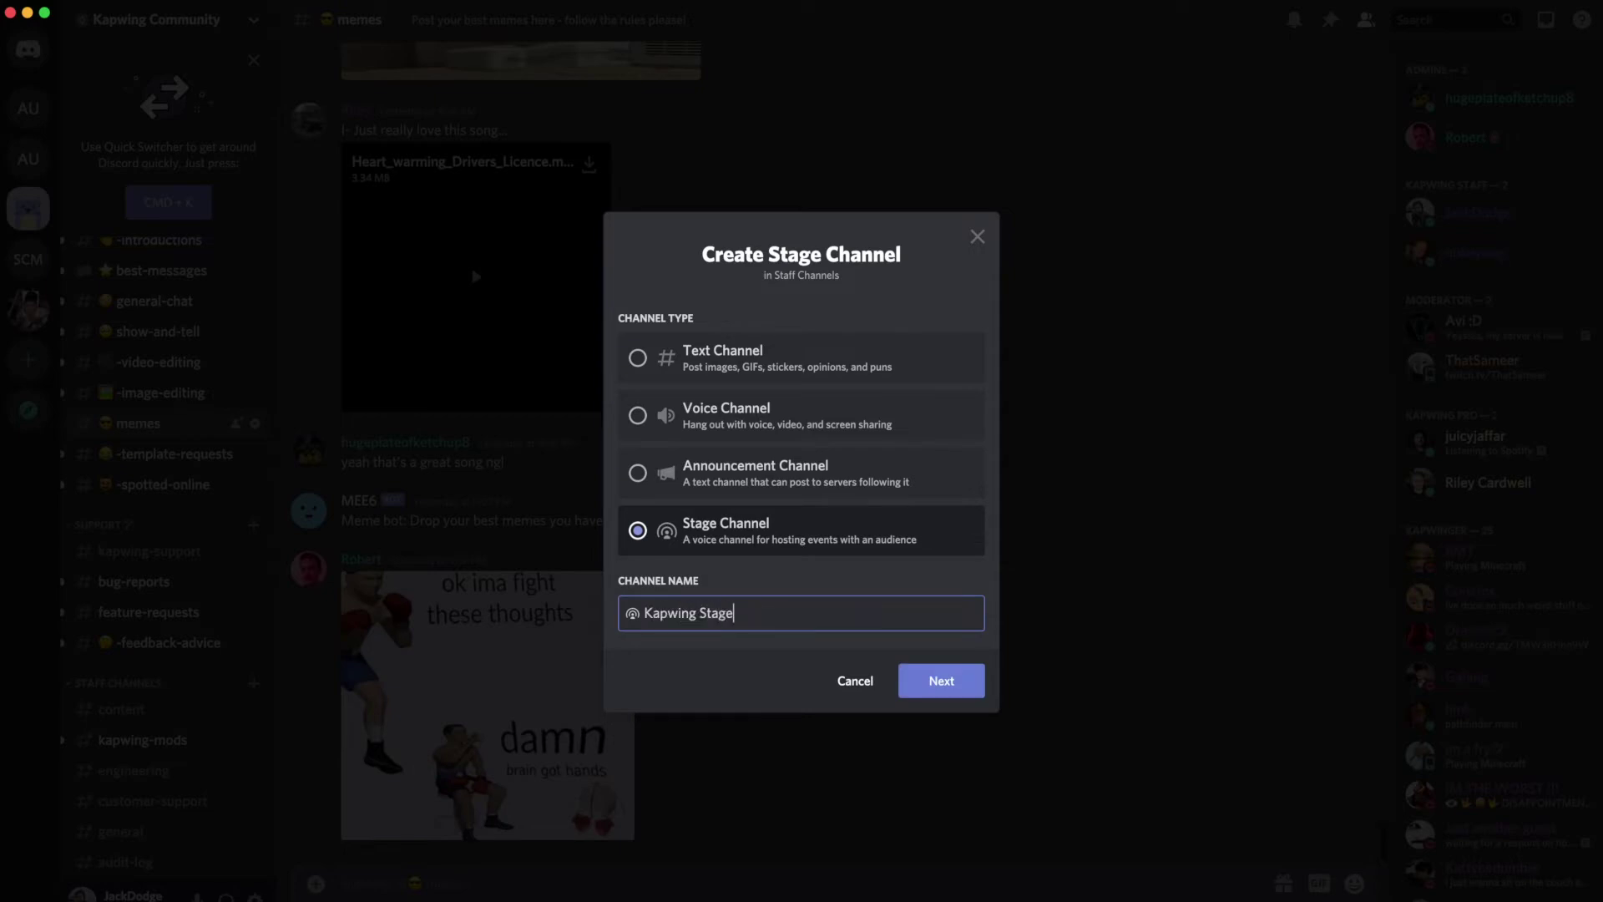
left_click(947, 678)
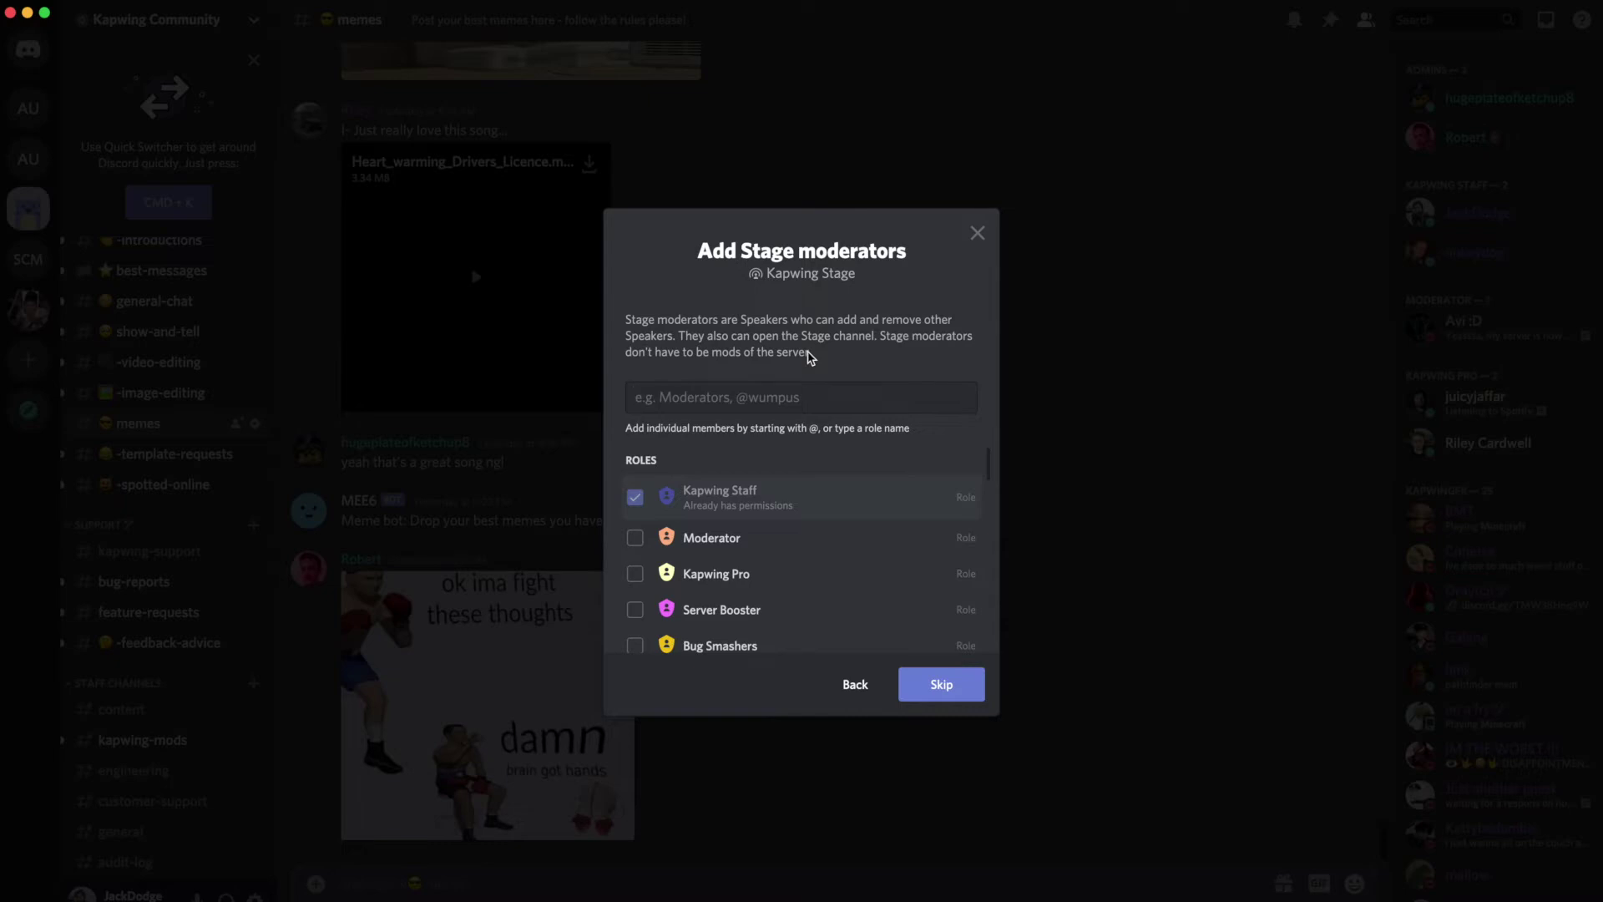
Step: Review the stage moderator roles and finish without adding any moderators
scroll(832, 532, "down", 5)
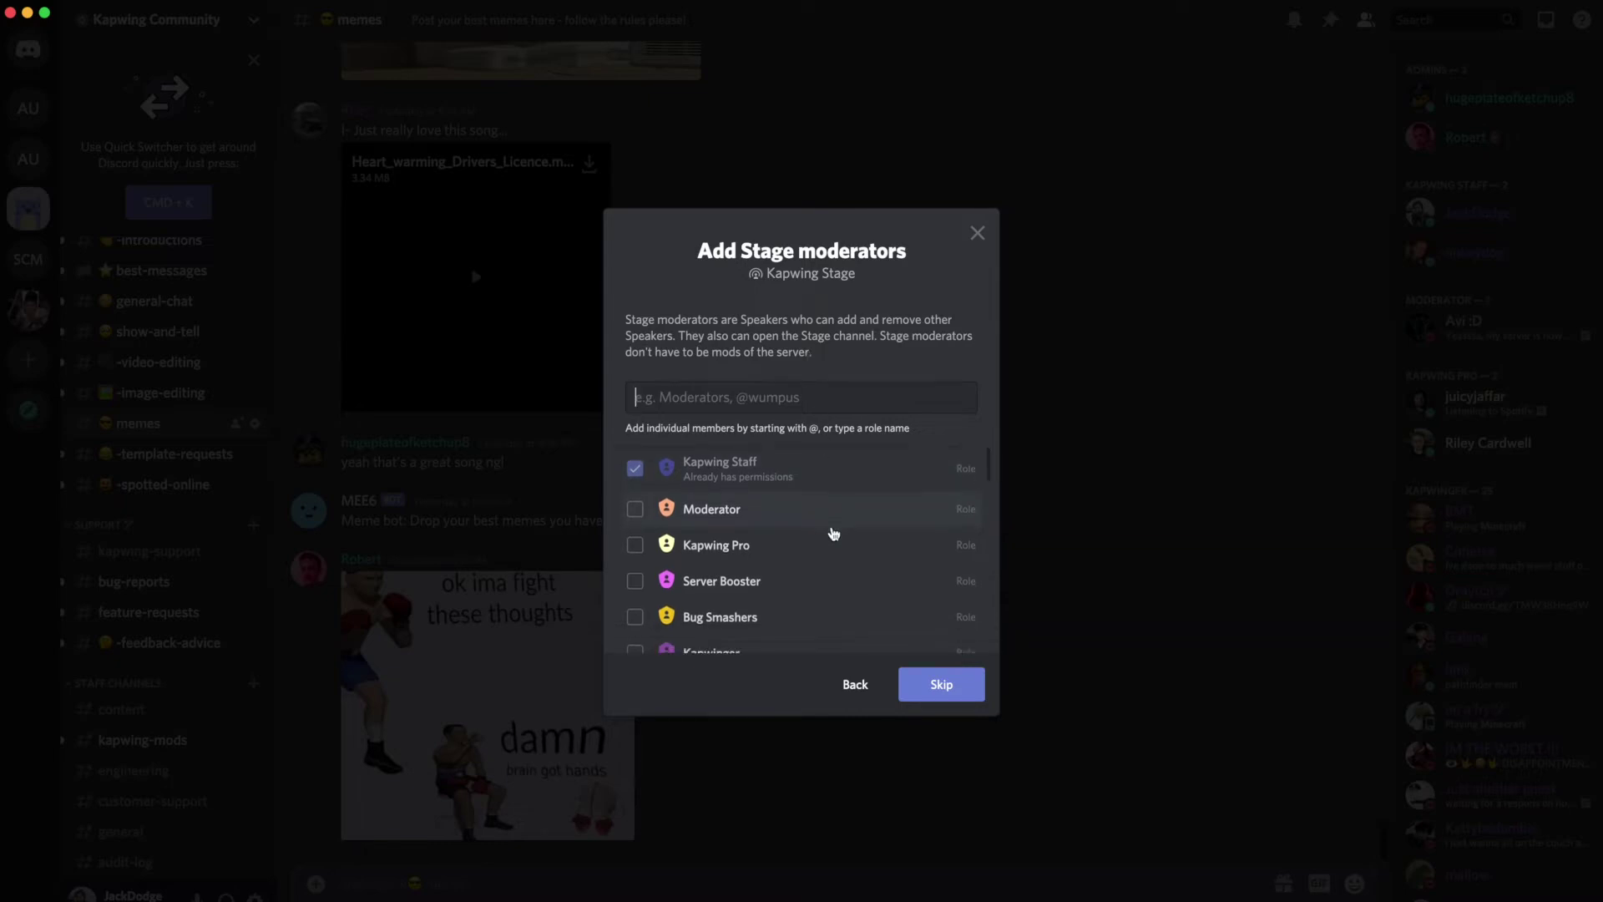
scroll(833, 531, "down", 3)
scroll(832, 531, "up", 10)
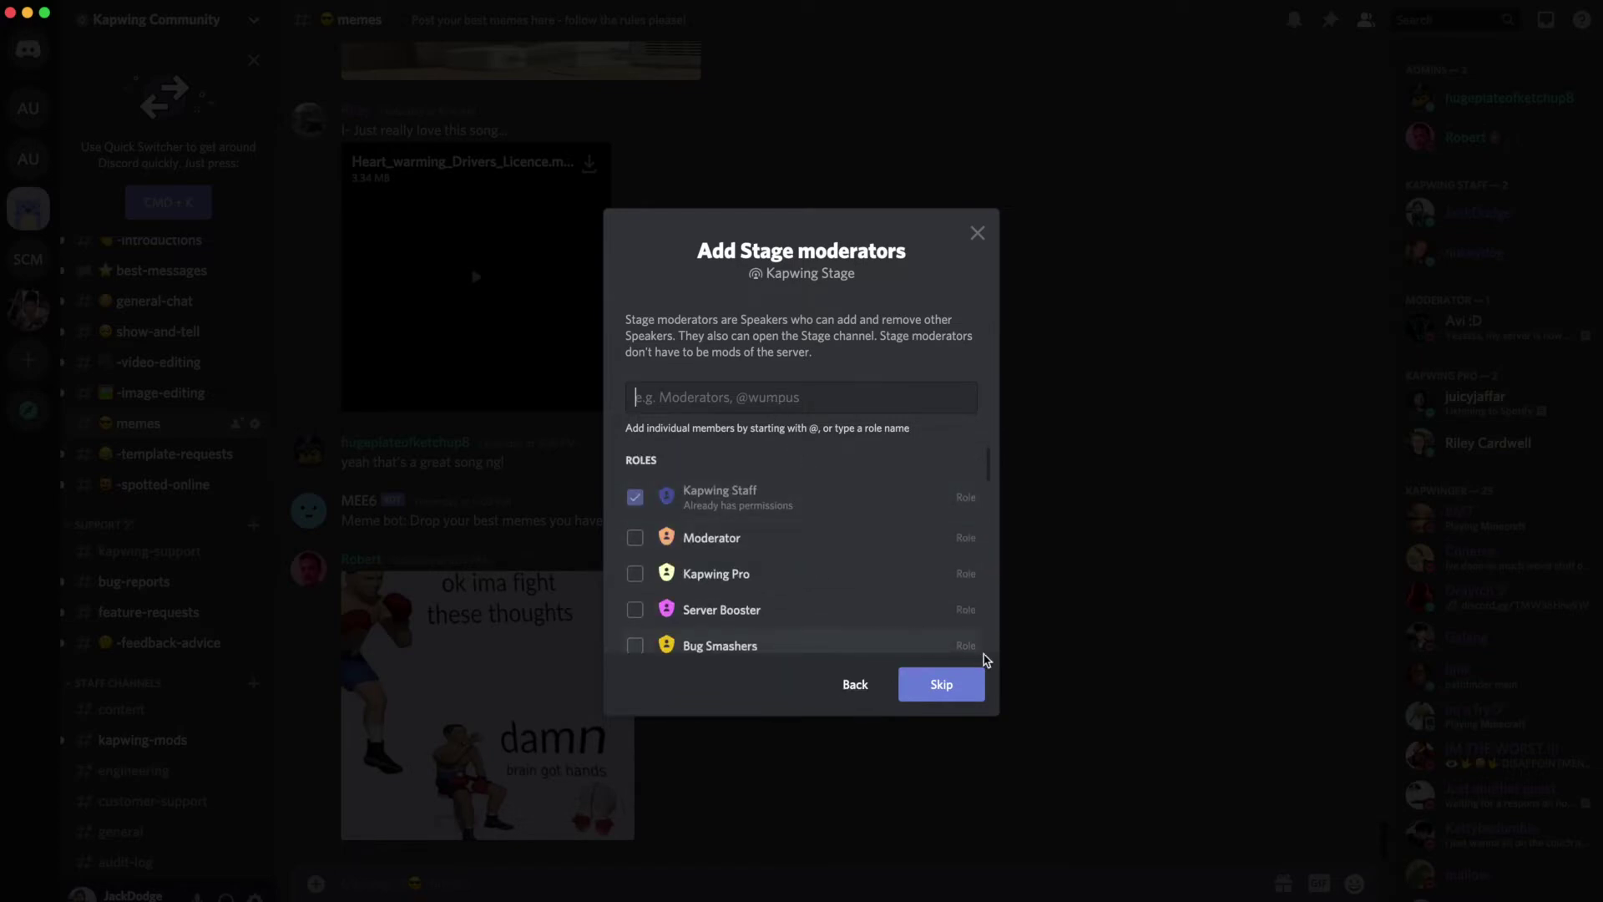
left_click(936, 691)
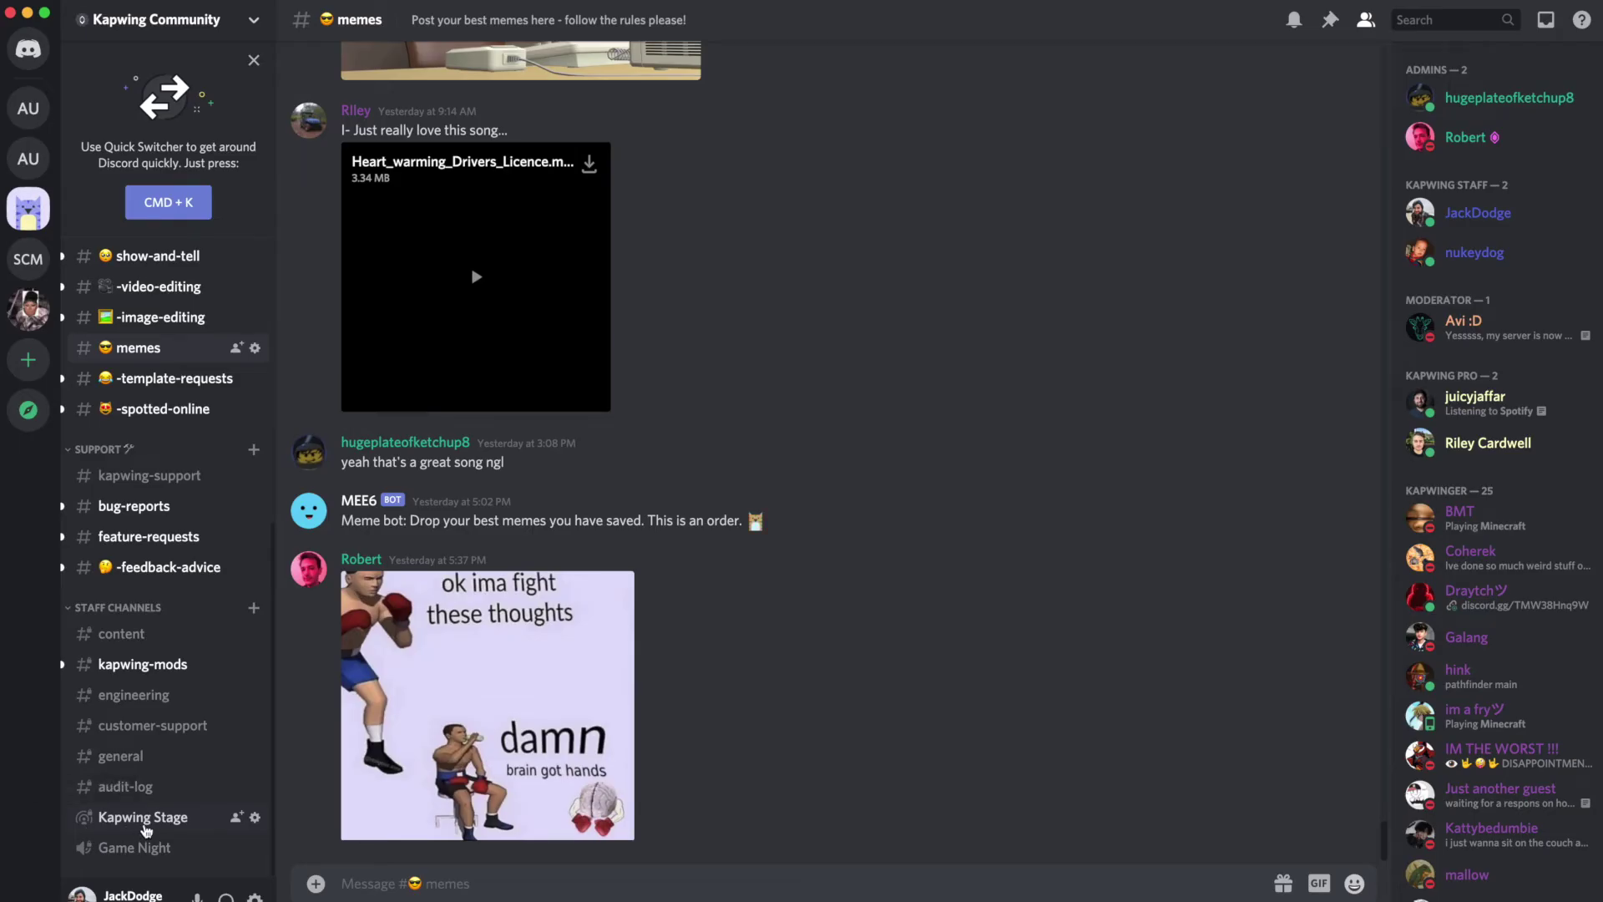
Step: Join Kapwing Stage and open it with the topic 'Which one of you is the real Dirty dan?'
left_click(144, 819)
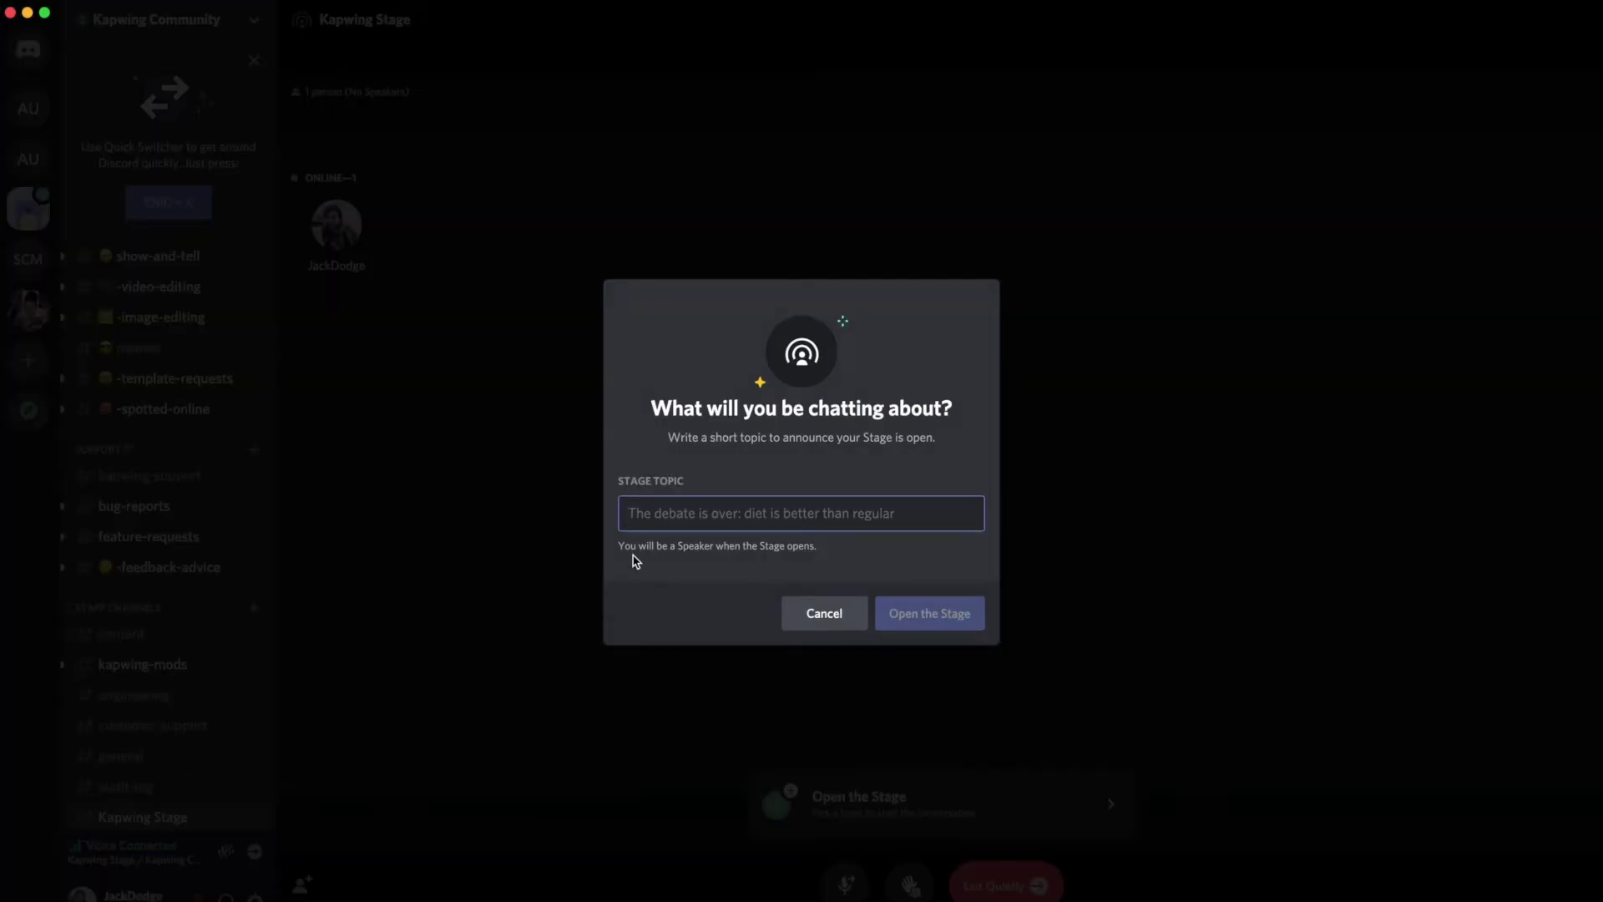
type("Which one of you is the real Dirty dan?")
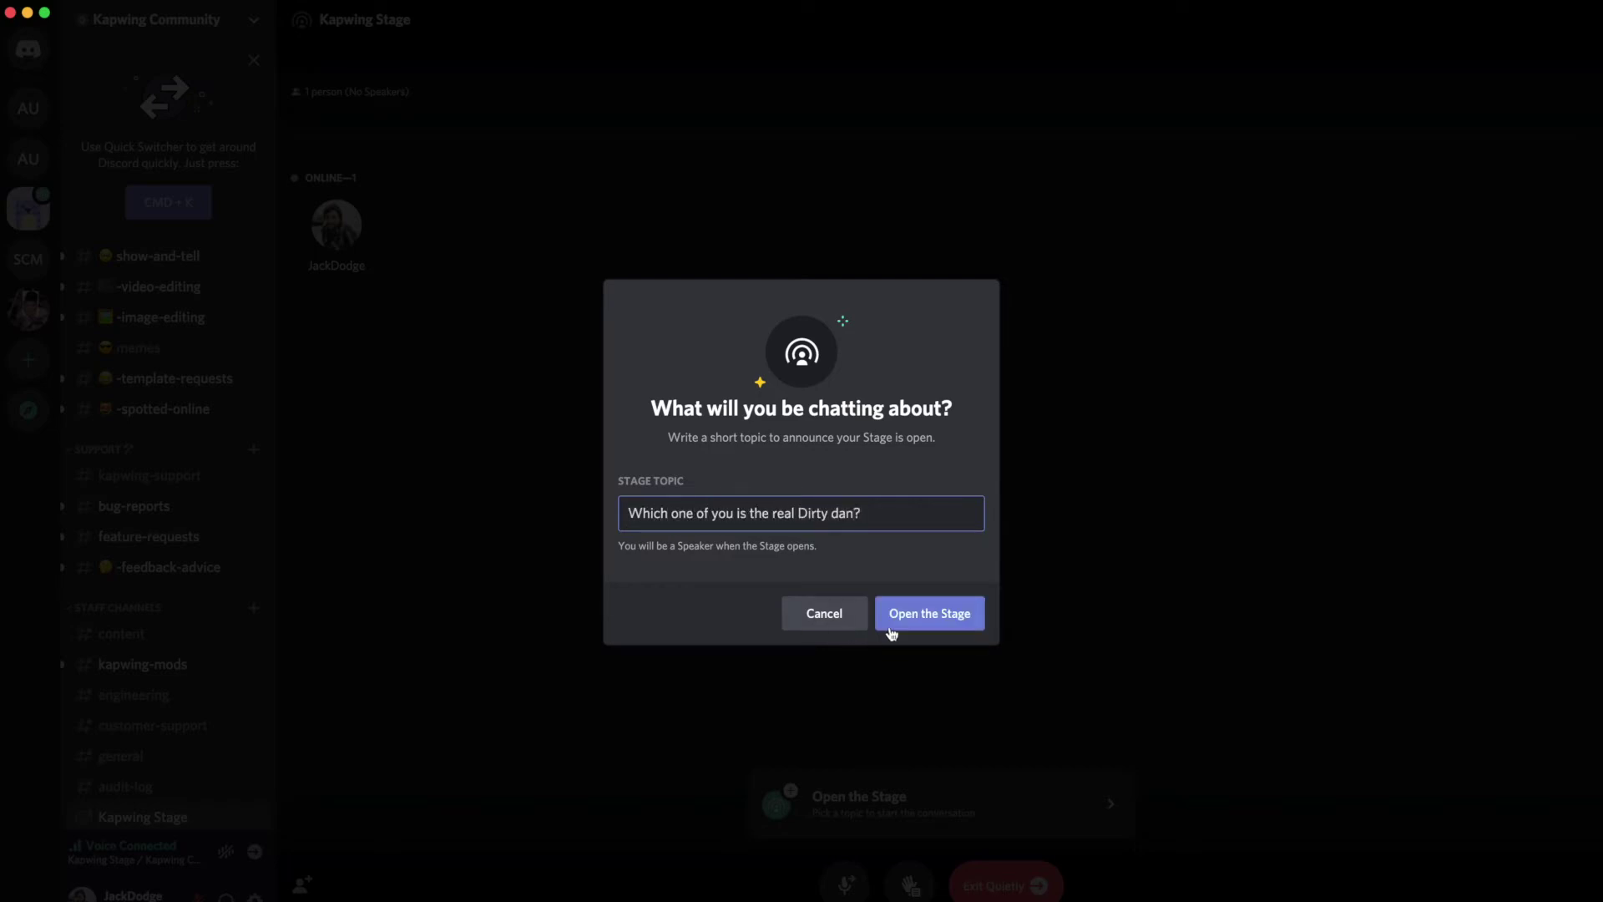
left_click(891, 628)
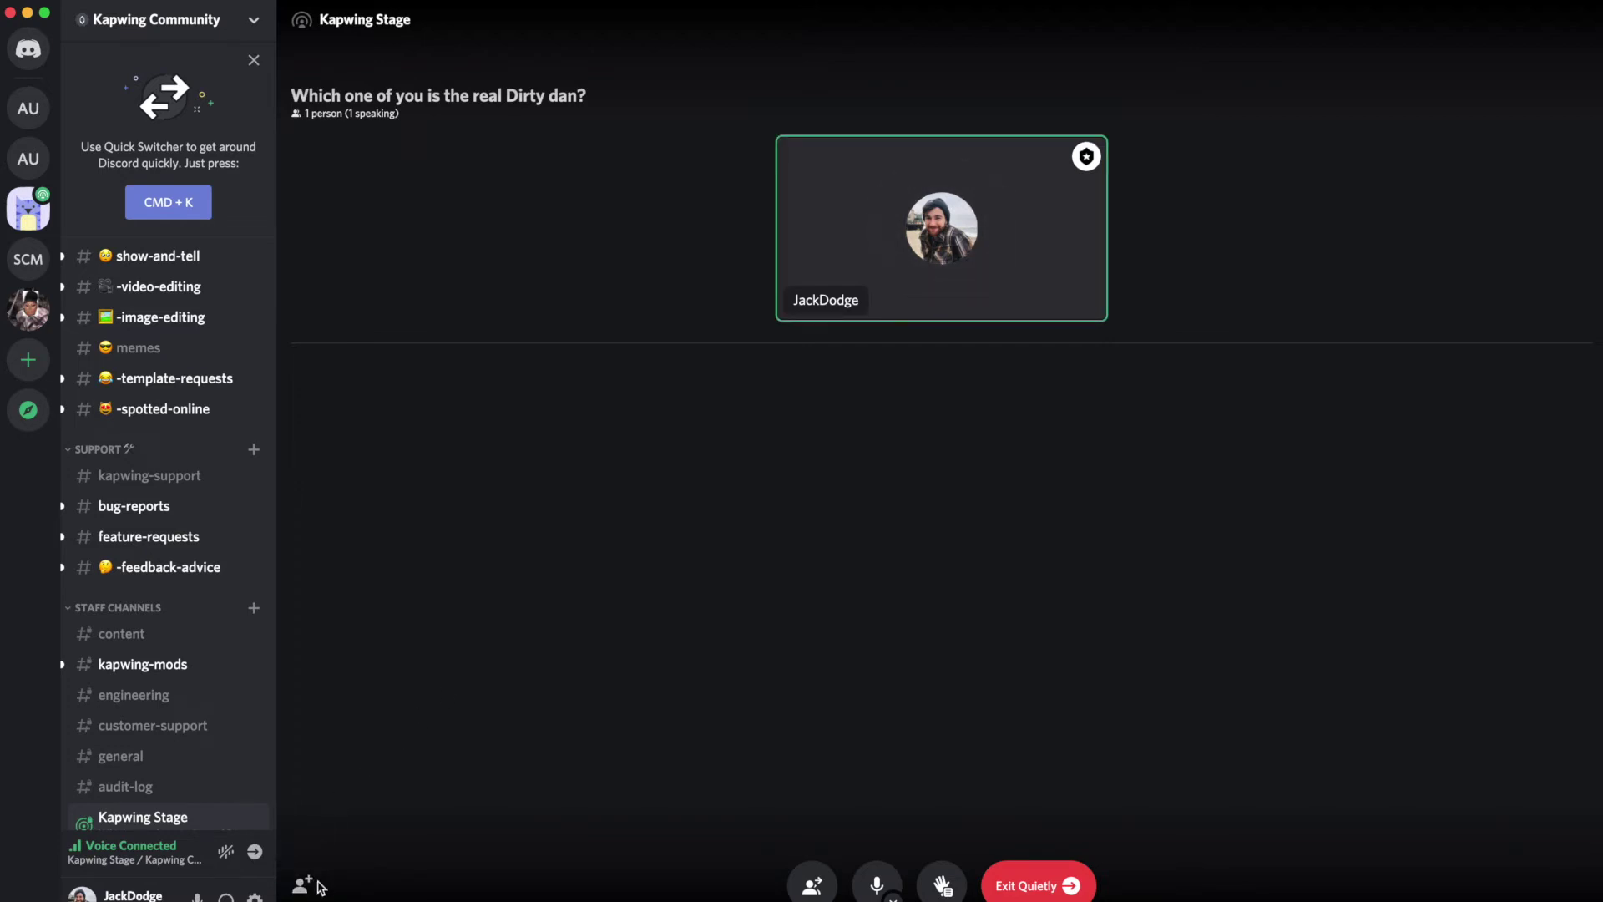
Step: Dismiss the invite dialog without inviting anyone, then move yourself from speaker to the audience
left_click(302, 885)
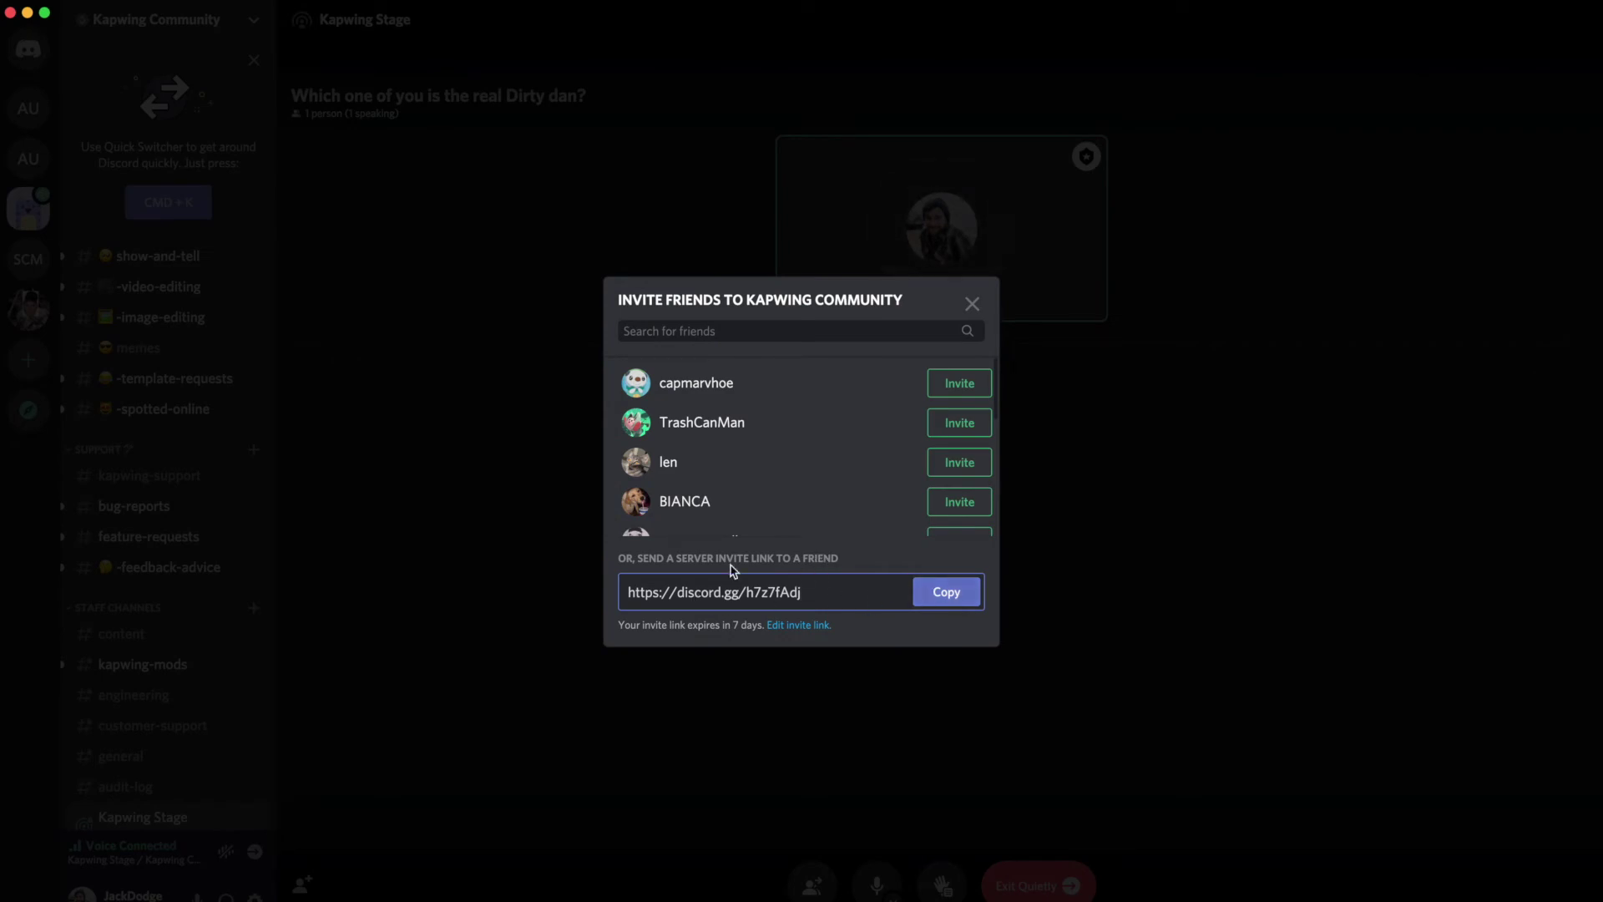
left_click(1020, 372)
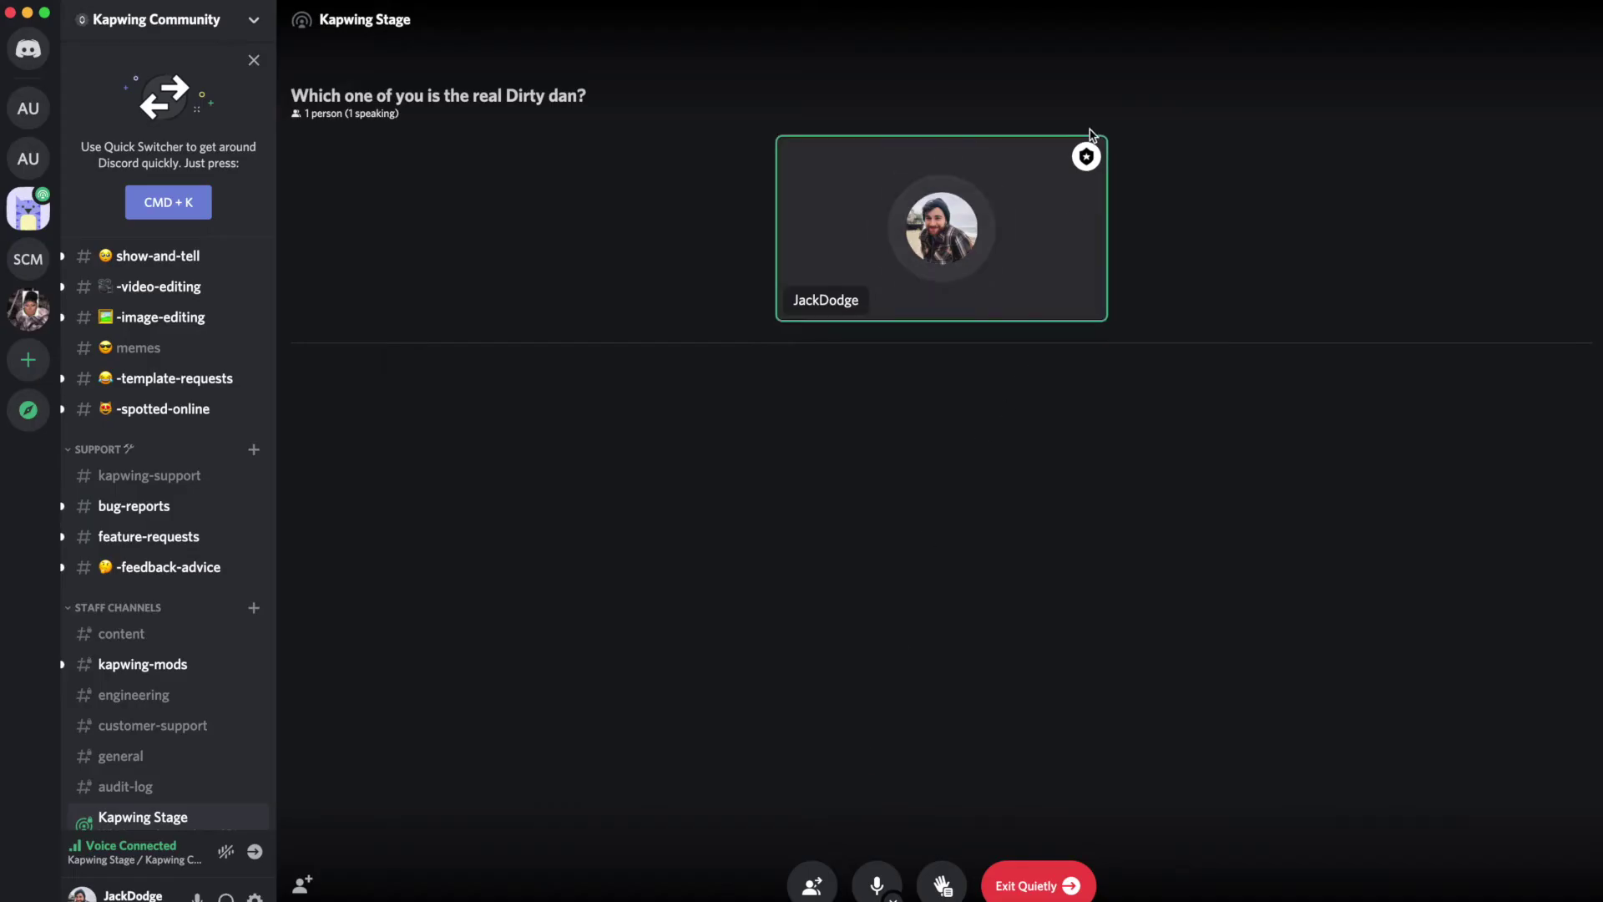
mouse_move(1087, 158)
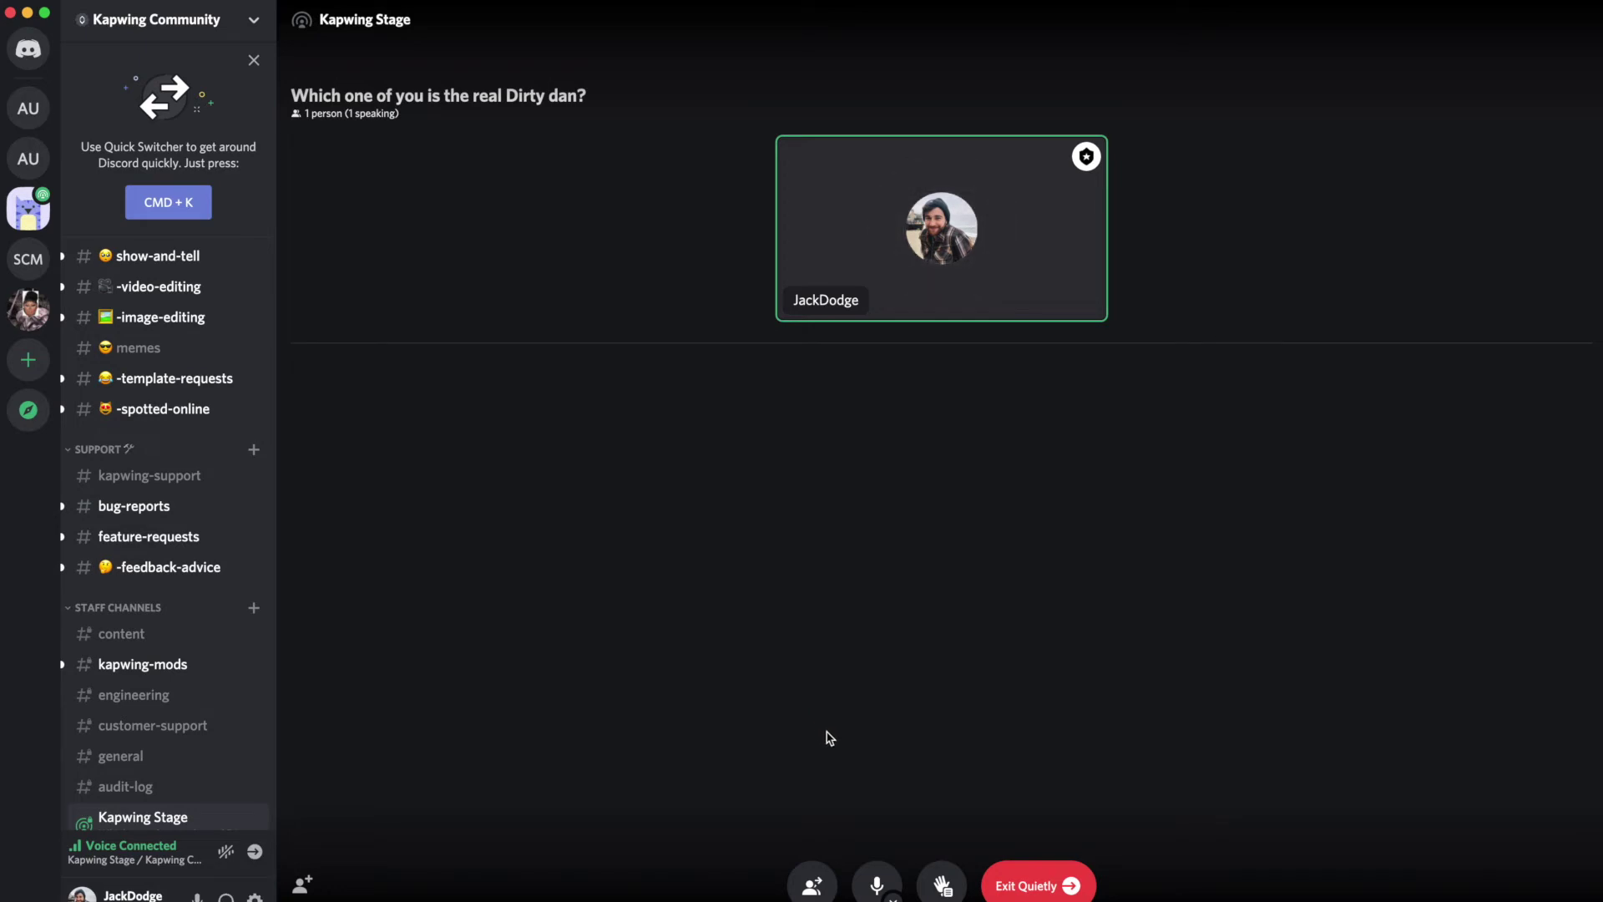
left_click(813, 890)
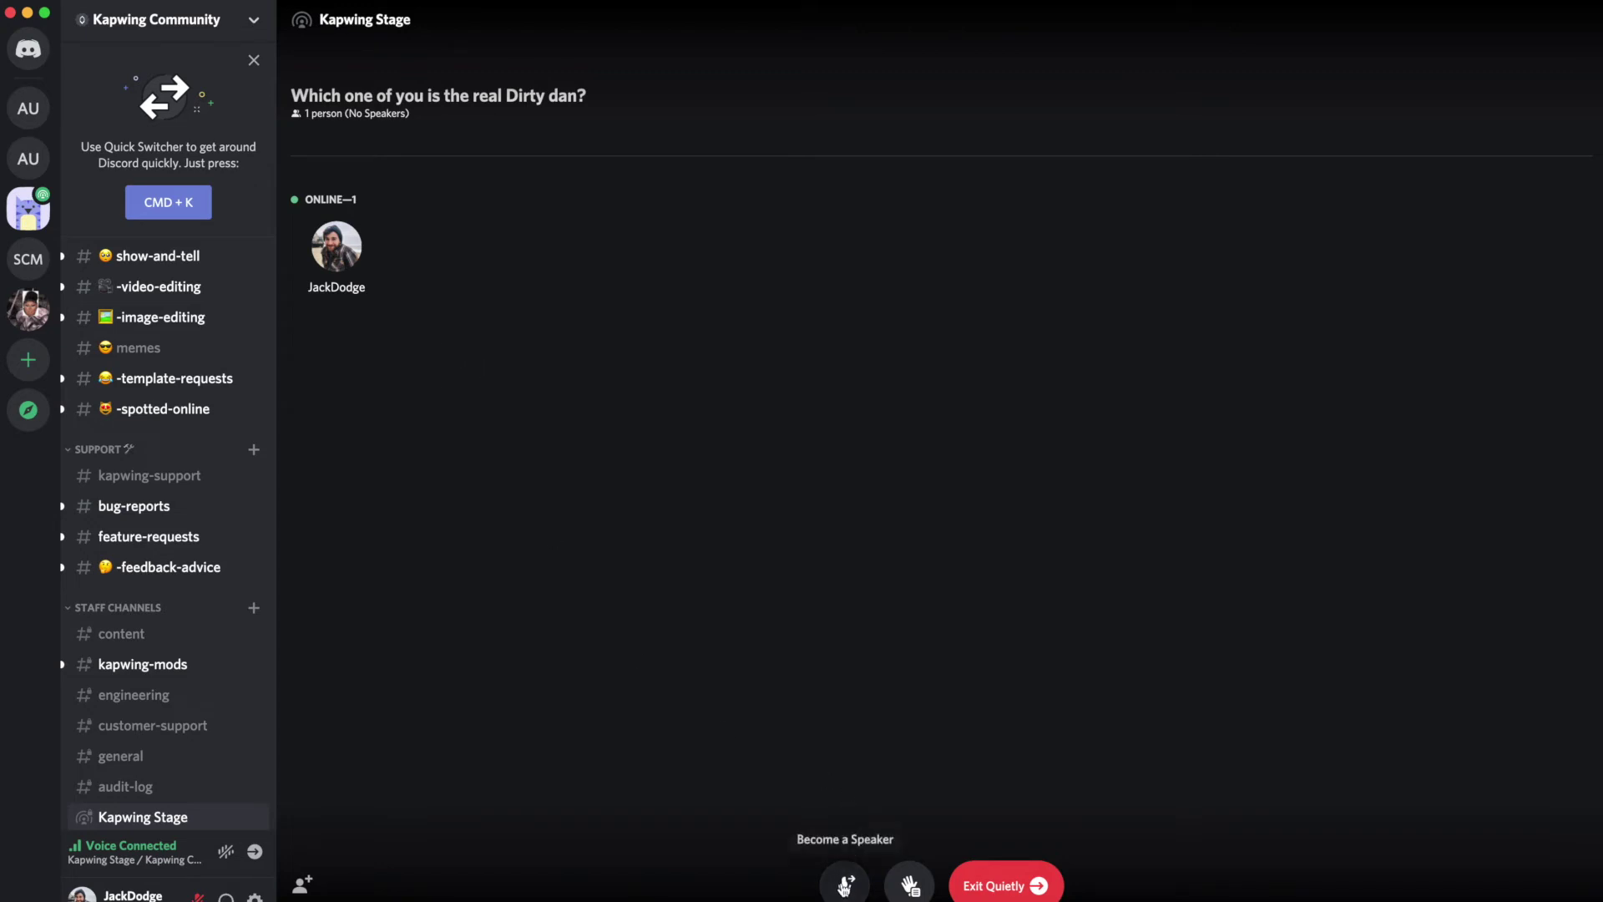
Step: Rejoin as speaker, toggle mute and check devices, unmute, and review the empty speak requests
left_click(845, 885)
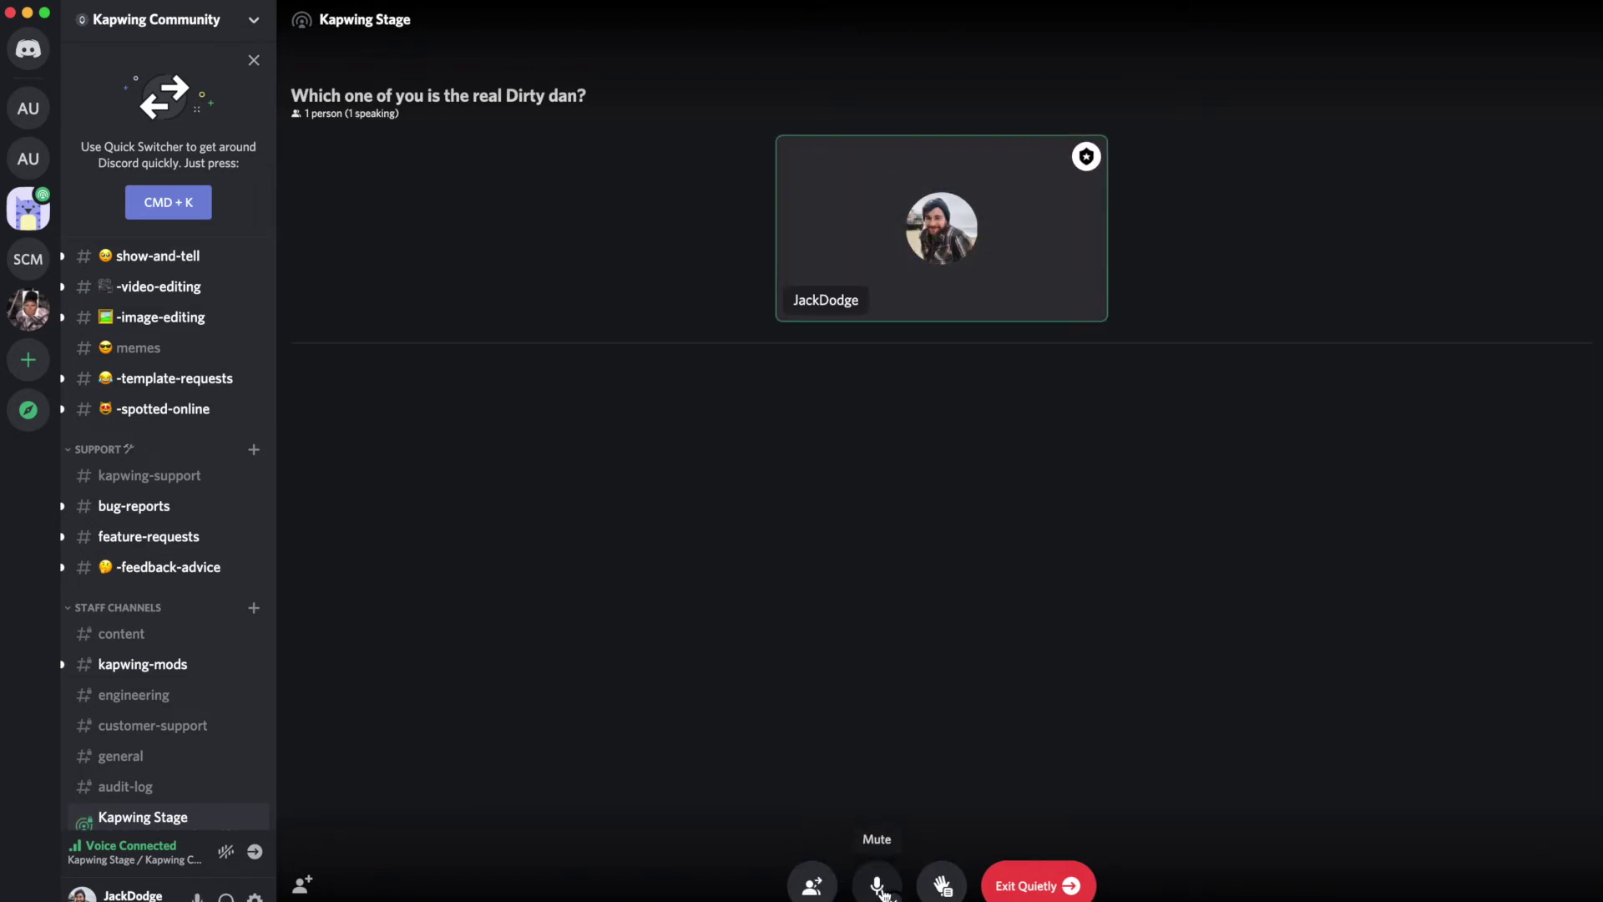
left_click(876, 887)
left_click(891, 897)
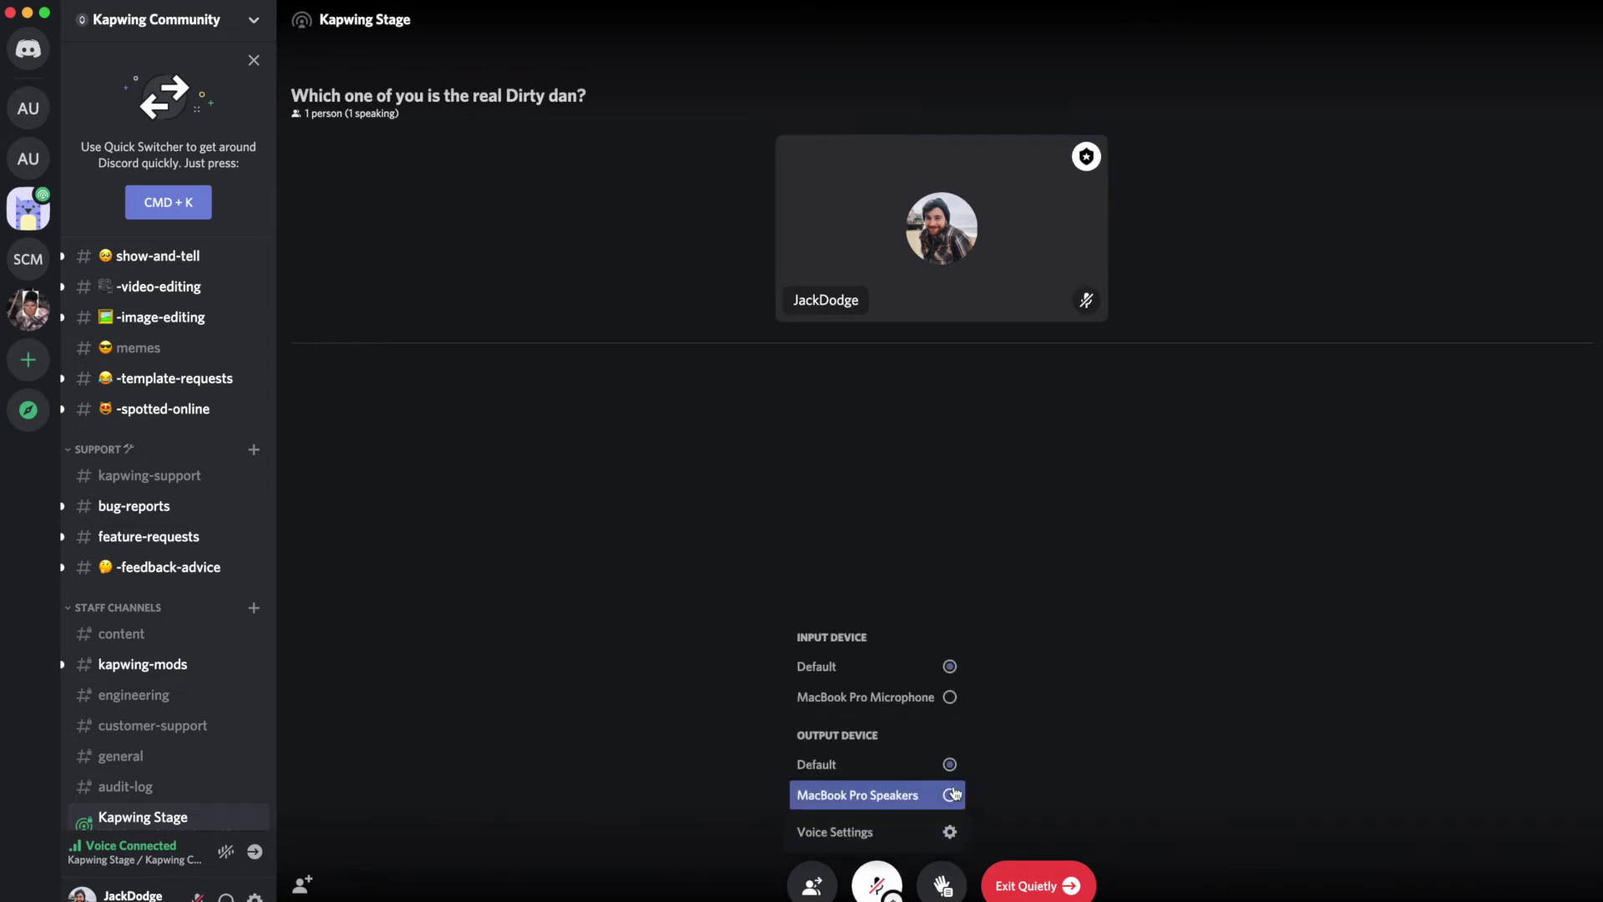
left_click(876, 885)
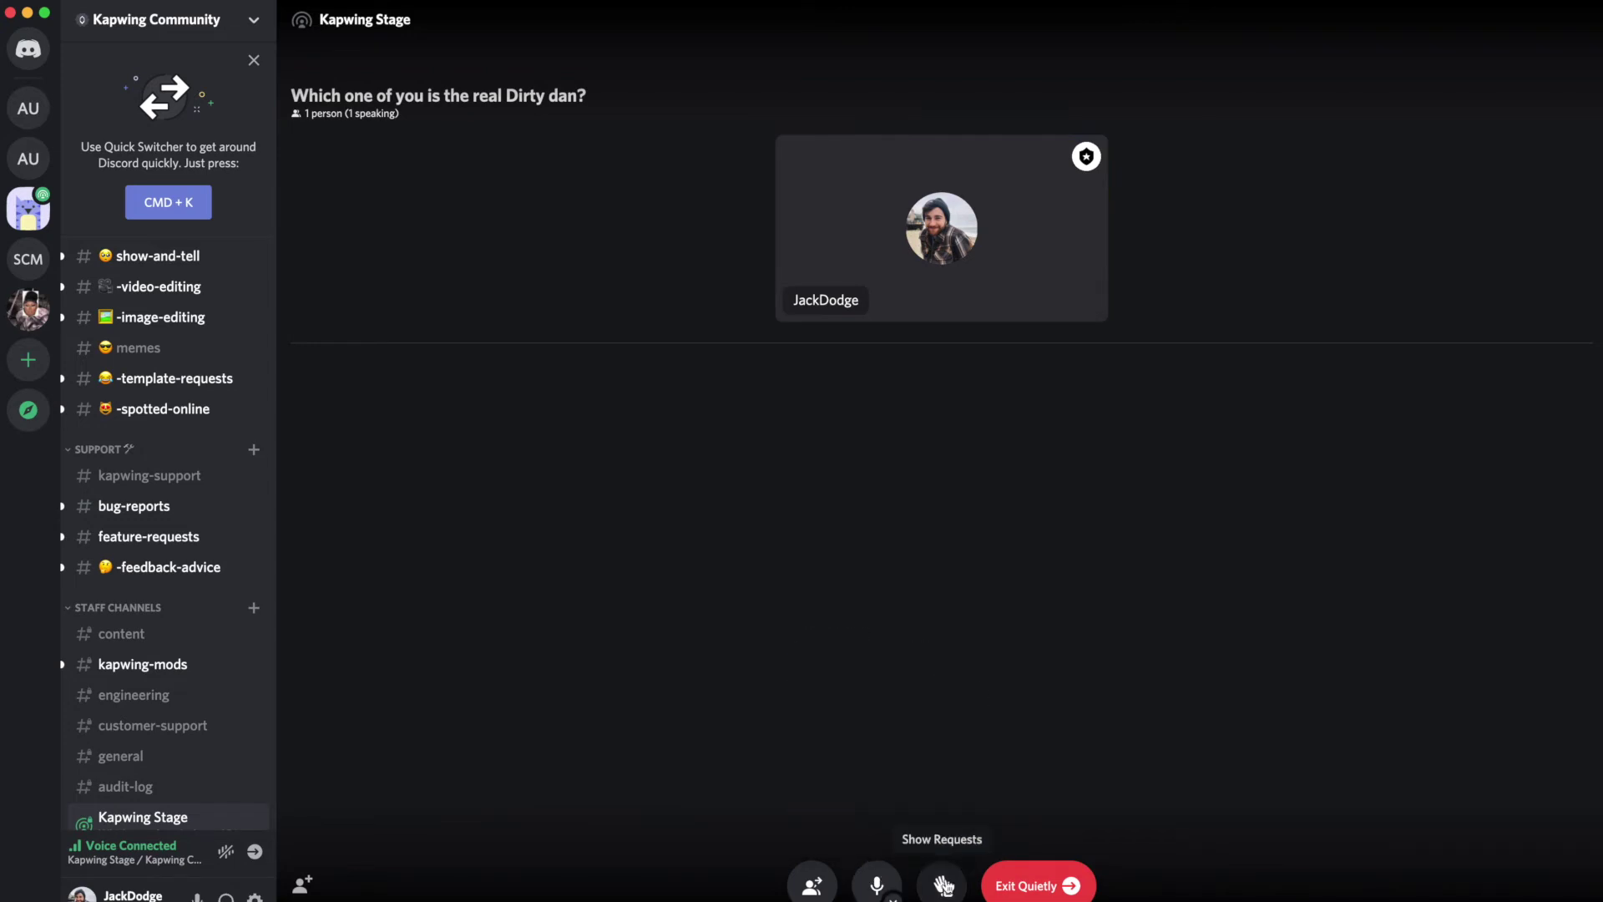
left_click(944, 886)
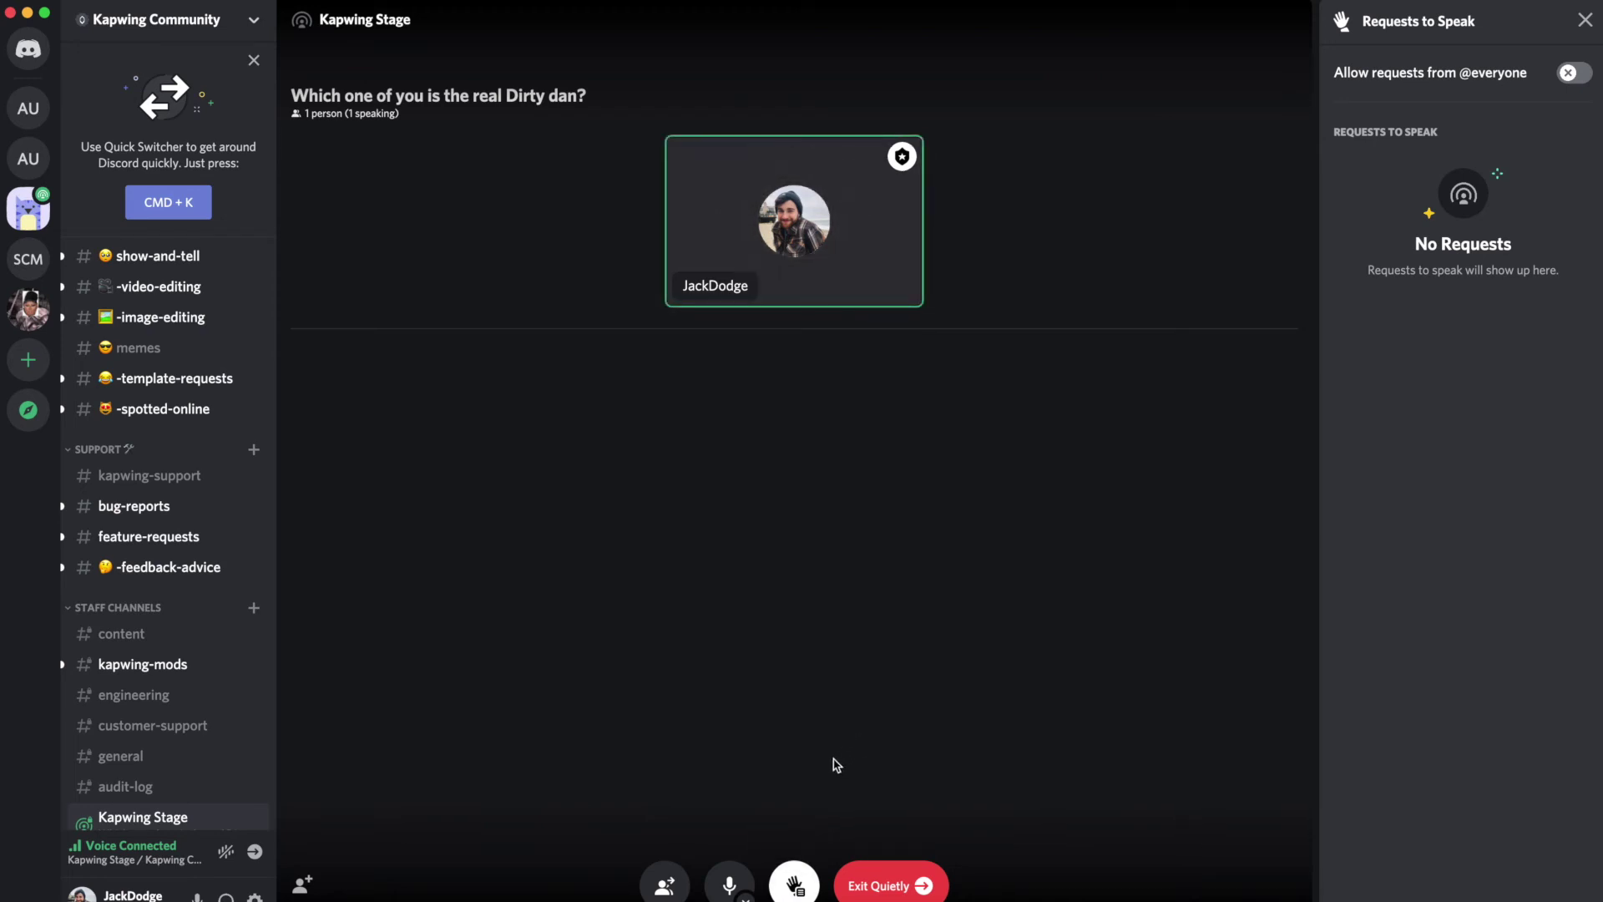
left_click(793, 885)
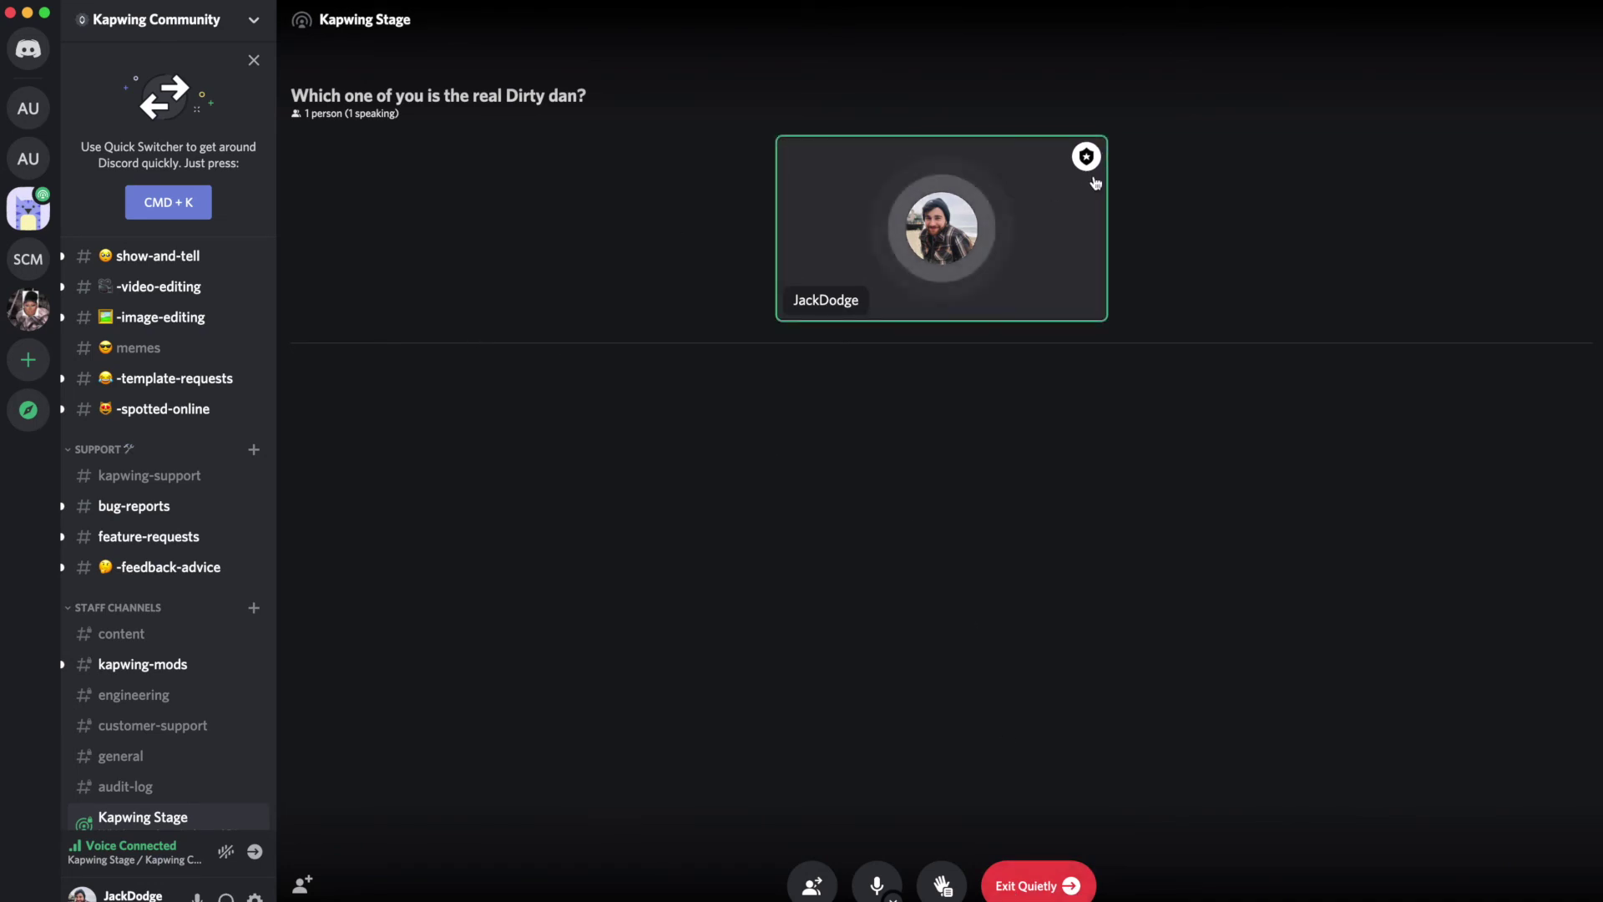
Step: Change the stage topic to 'Dirty Dan Part 2' and return to the Kapwing Stage channel
mouse_move(1086, 167)
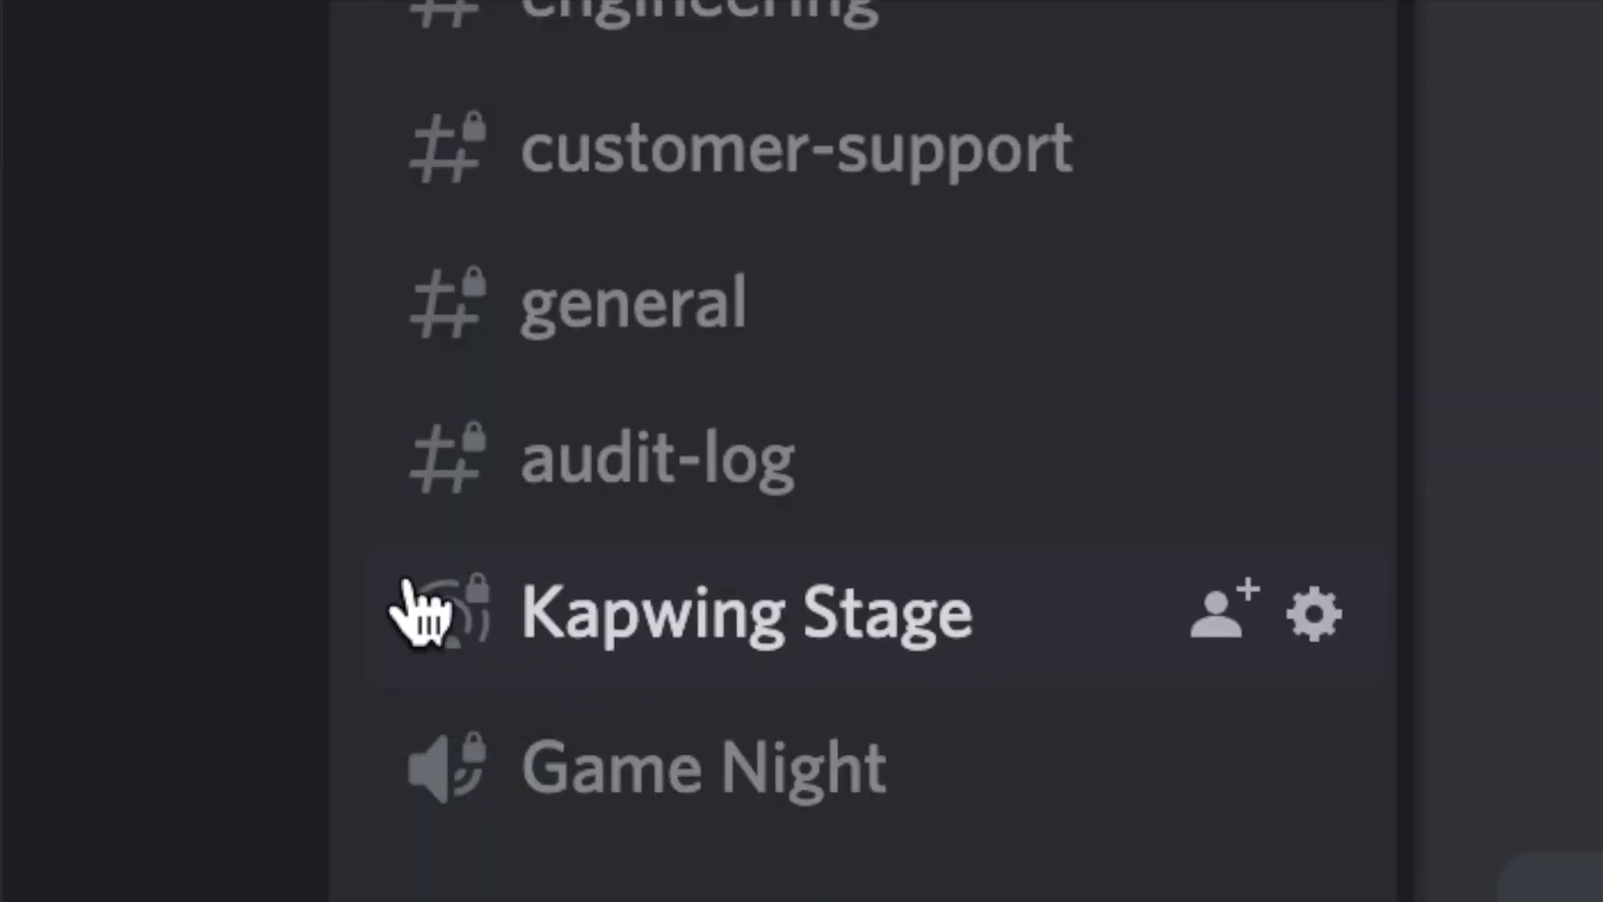
left_click(629, 619)
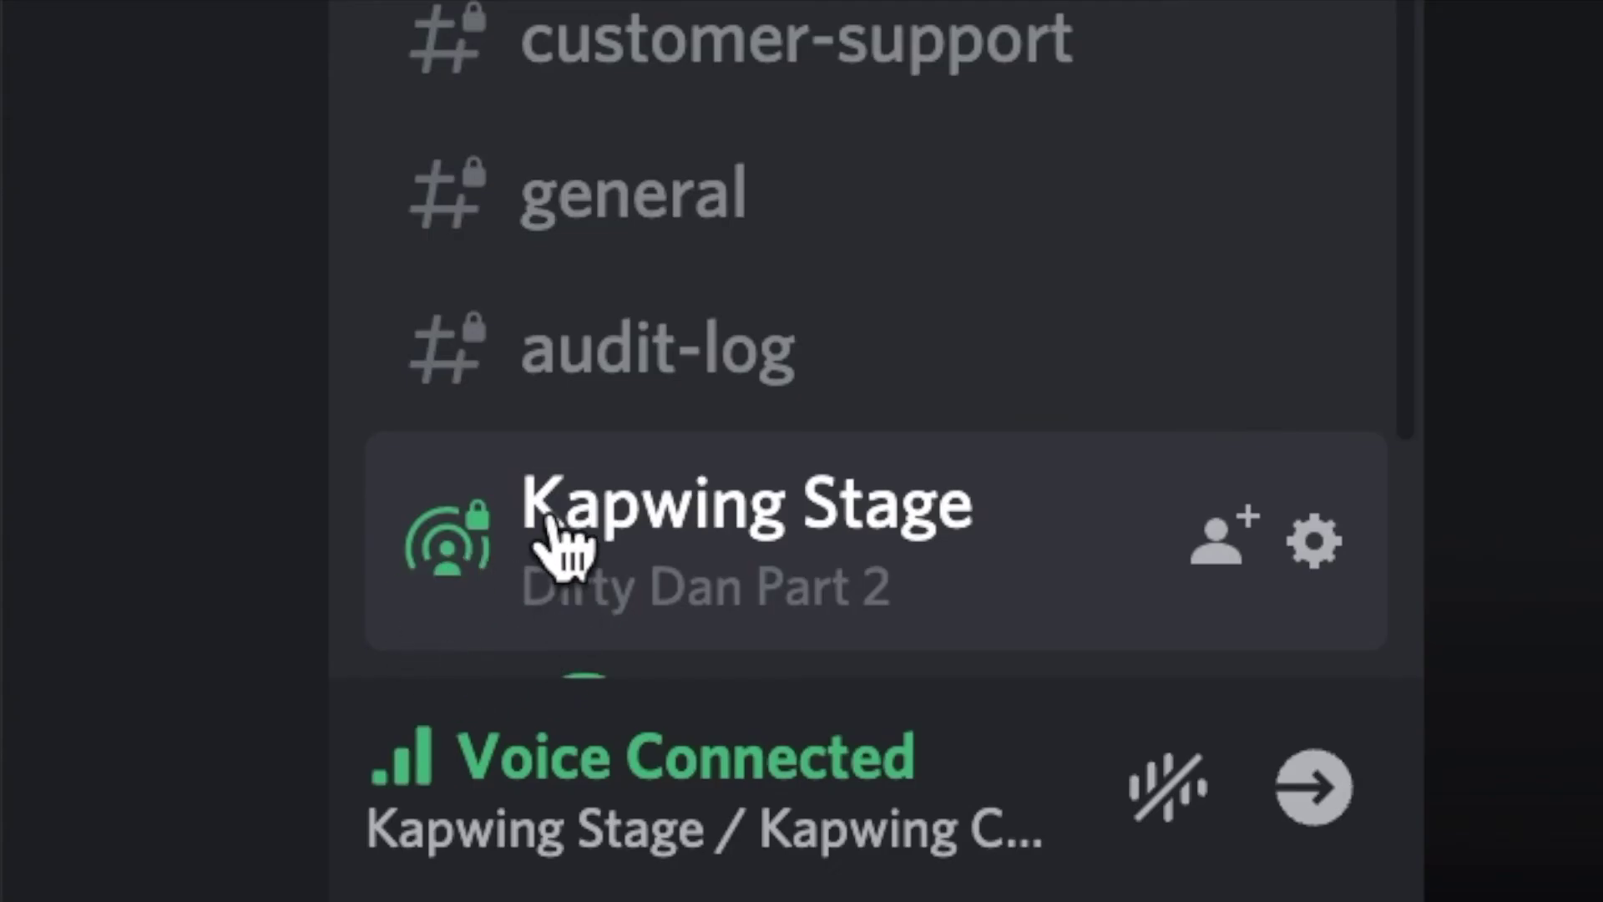